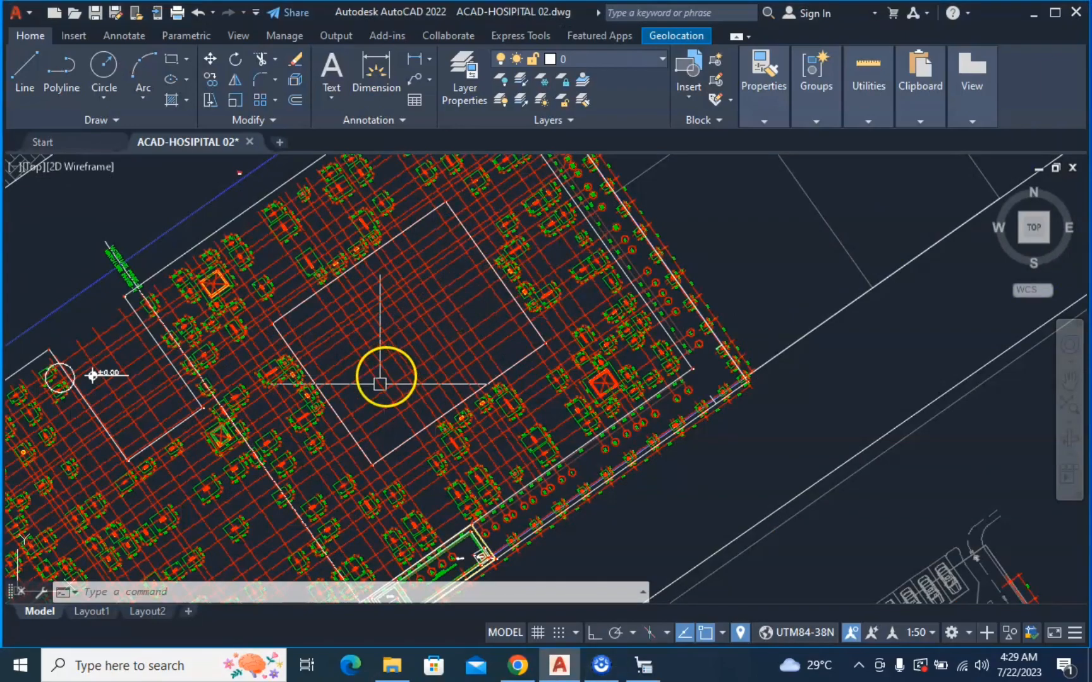
Examine the F6 footing, its corners and its hatched column in the hospital foundation plan
scroll(390, 378, "up", 2)
middle_click_drag(426, 322, 623, 251)
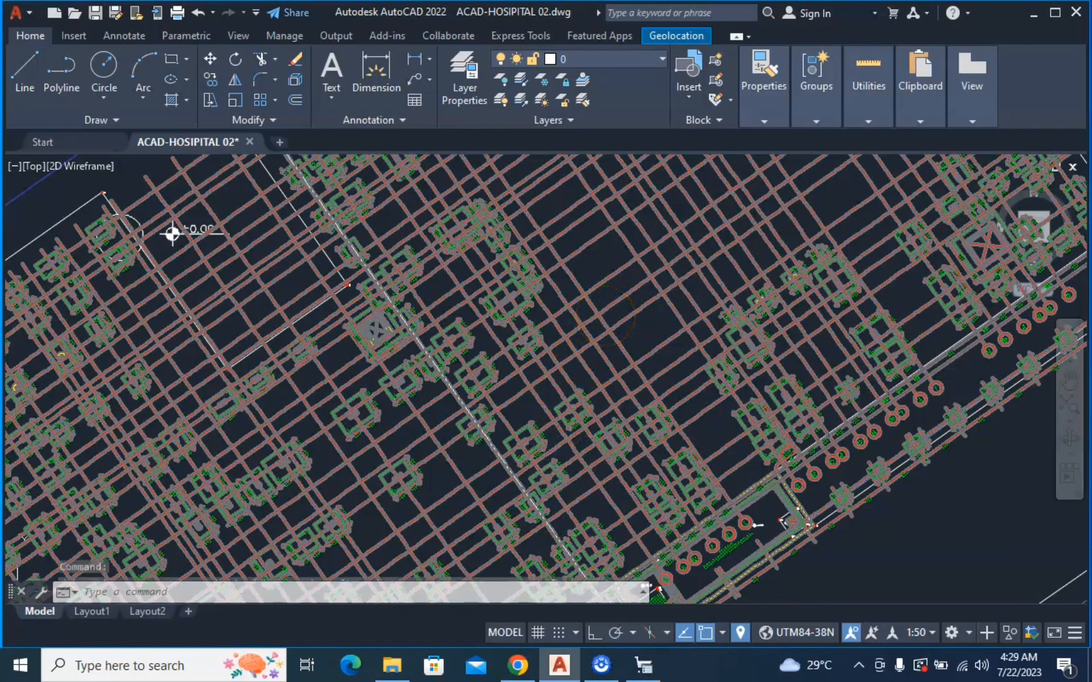
scroll(654, 364, "up", 2)
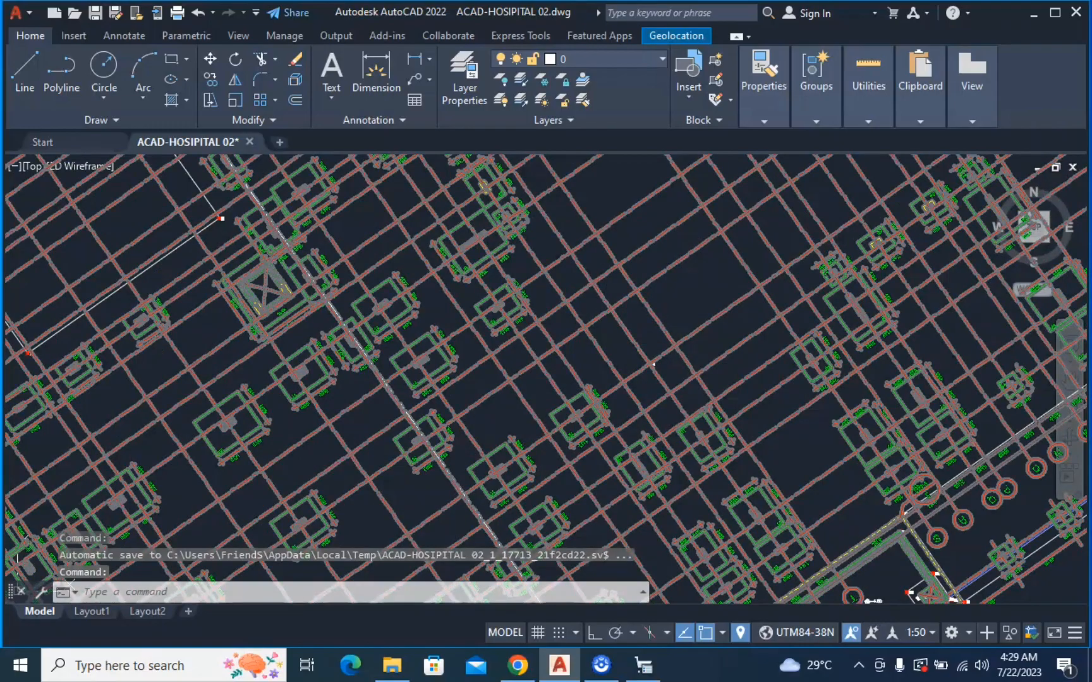
scroll(592, 393, "up", 6)
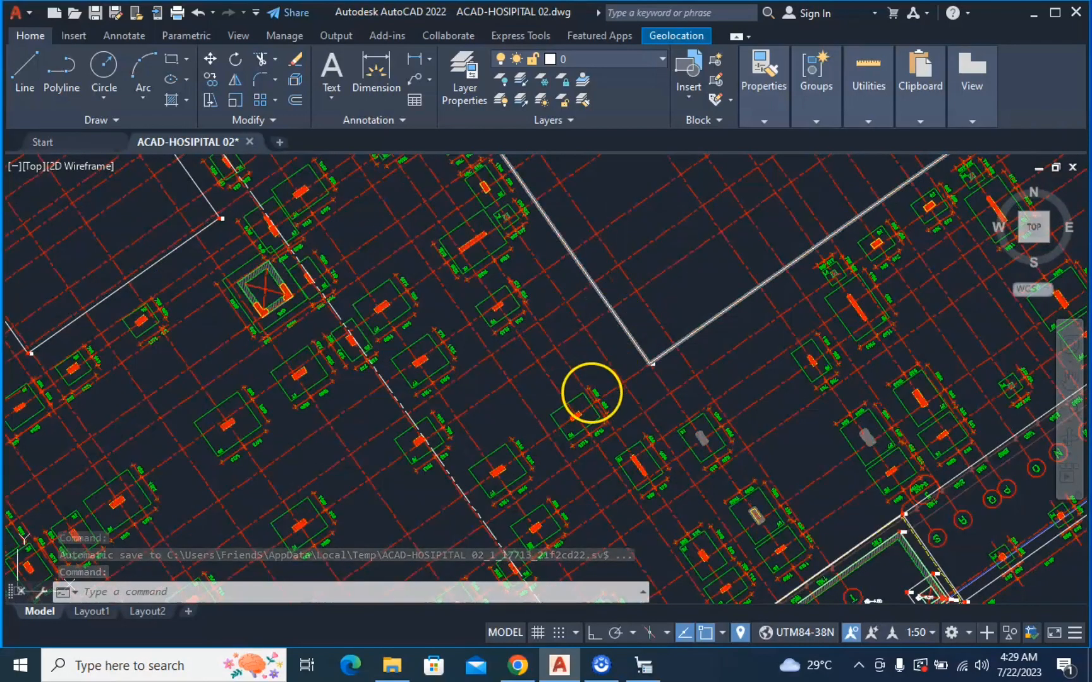
scroll(574, 444, "up", 3)
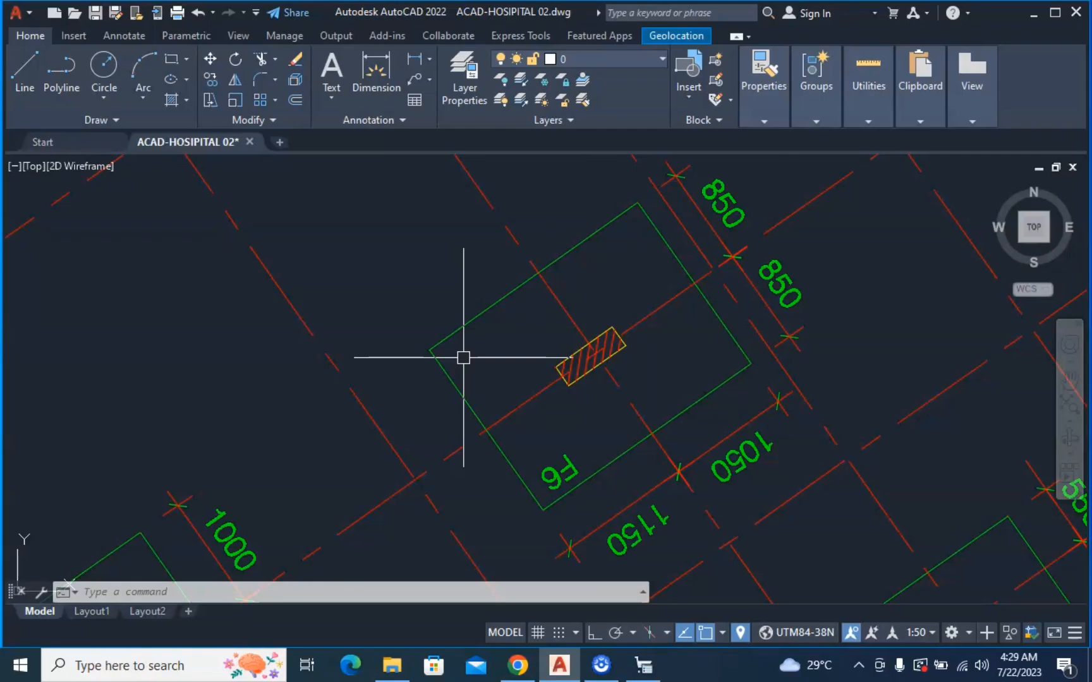
middle_click_drag(452, 363, 443, 336)
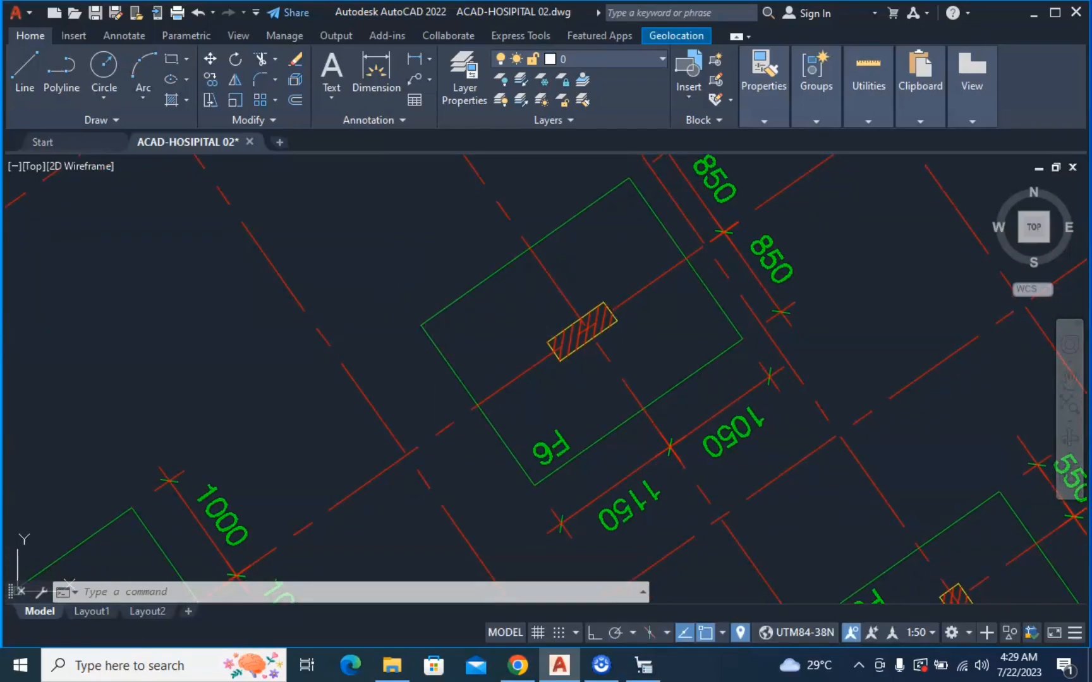
scroll(426, 335, "up", 5)
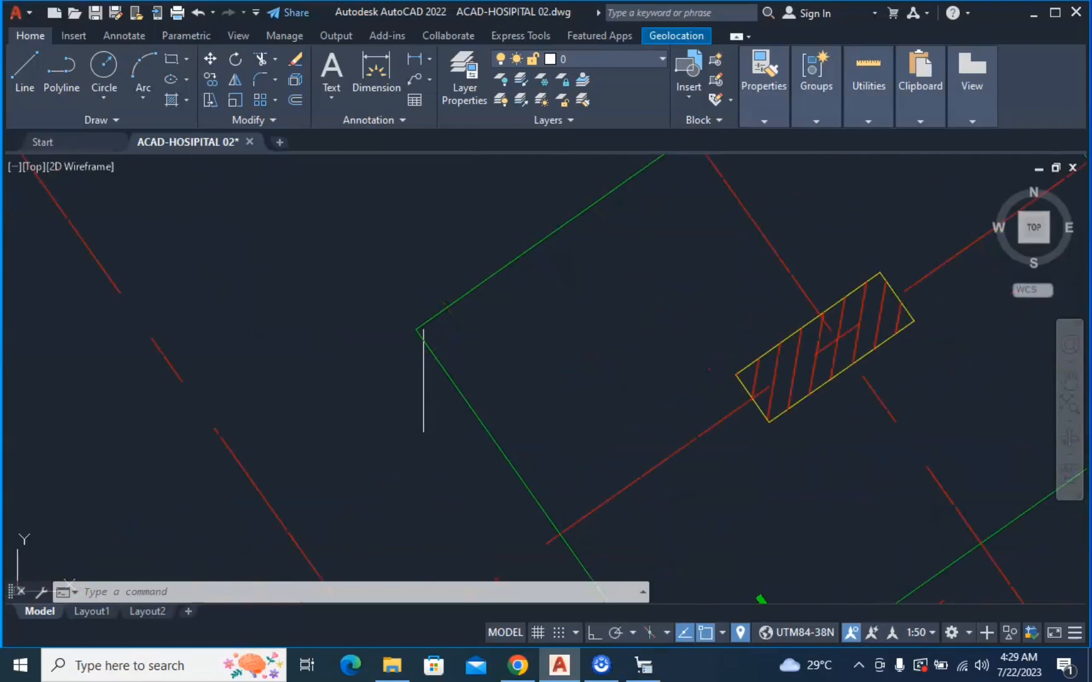
middle_click_drag(433, 341, 431, 433)
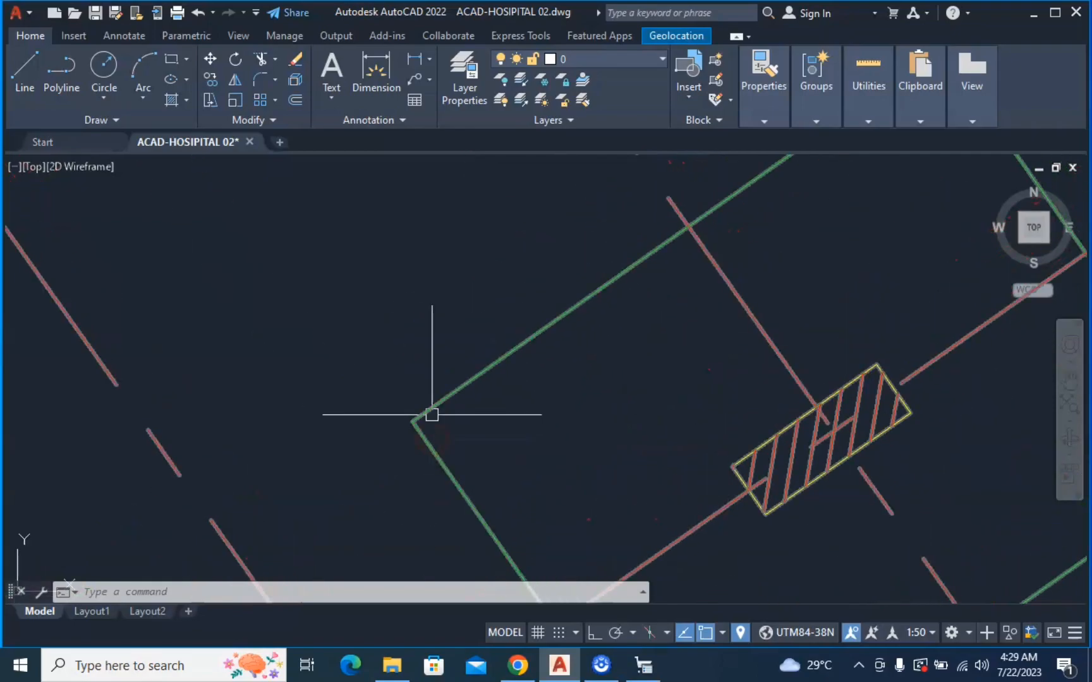
middle_click_drag(432, 438, 358, 370)
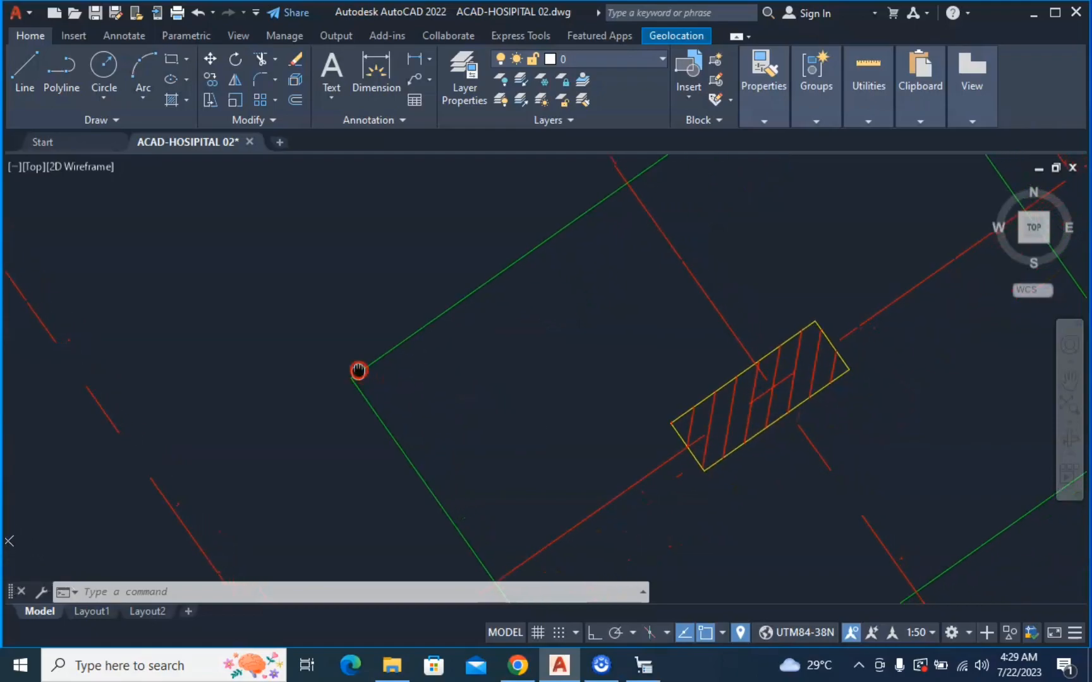
scroll(404, 379, "down", 4)
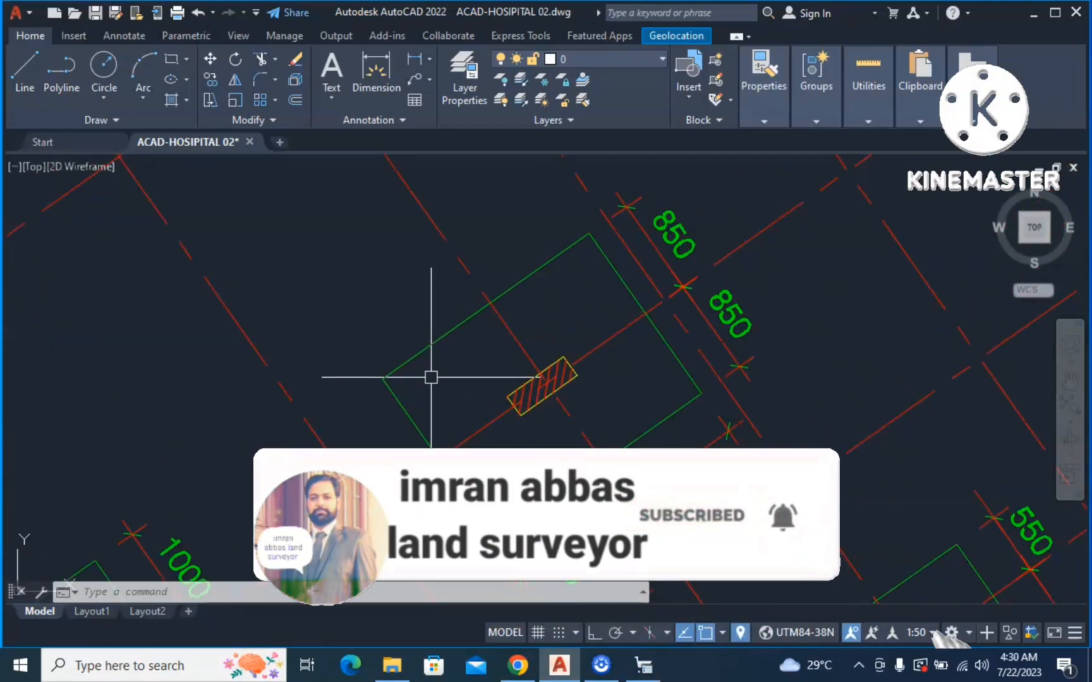
middle_click_drag(430, 375, 421, 346)
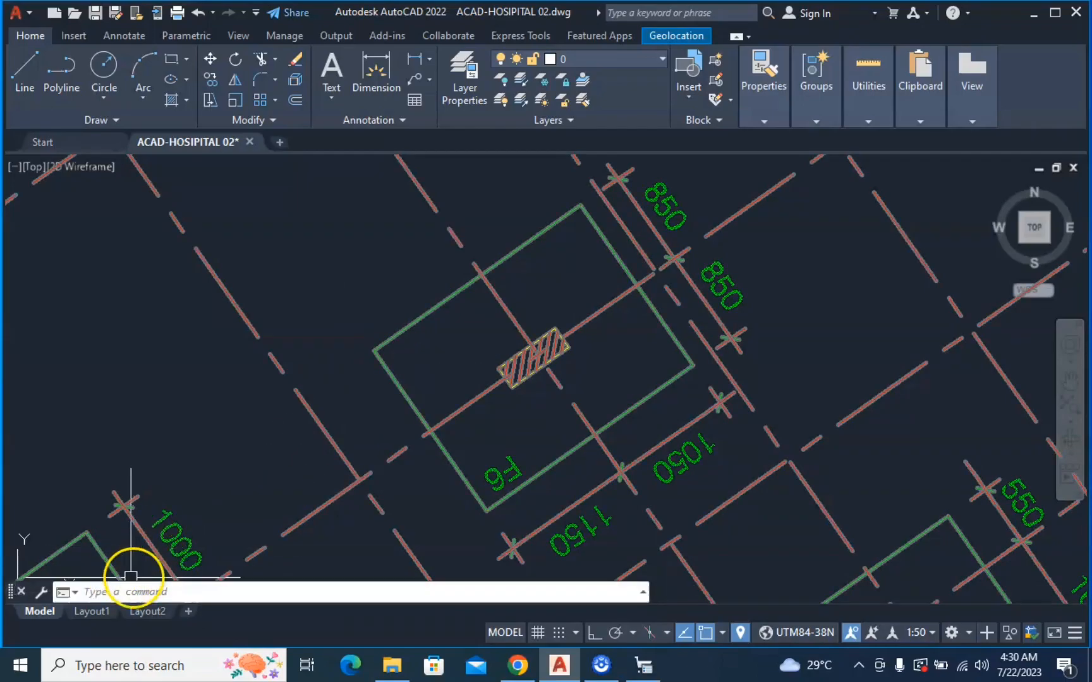
Load the coorN LISP application from the Lisp File folder with APPLOAD
type("AP")
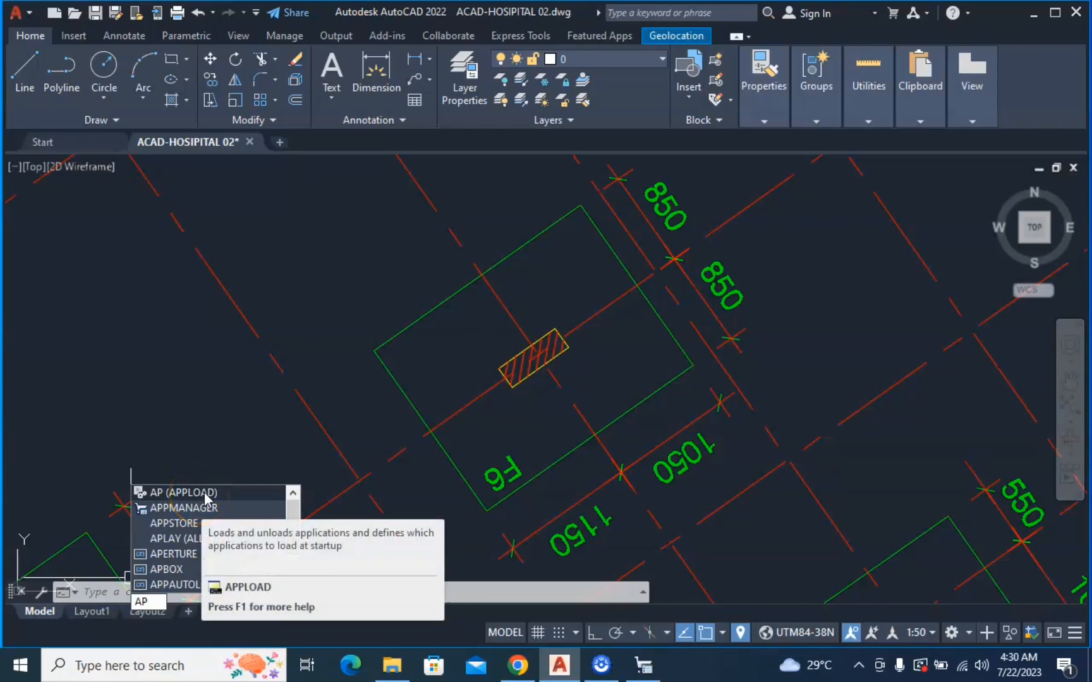
left_click(205, 496)
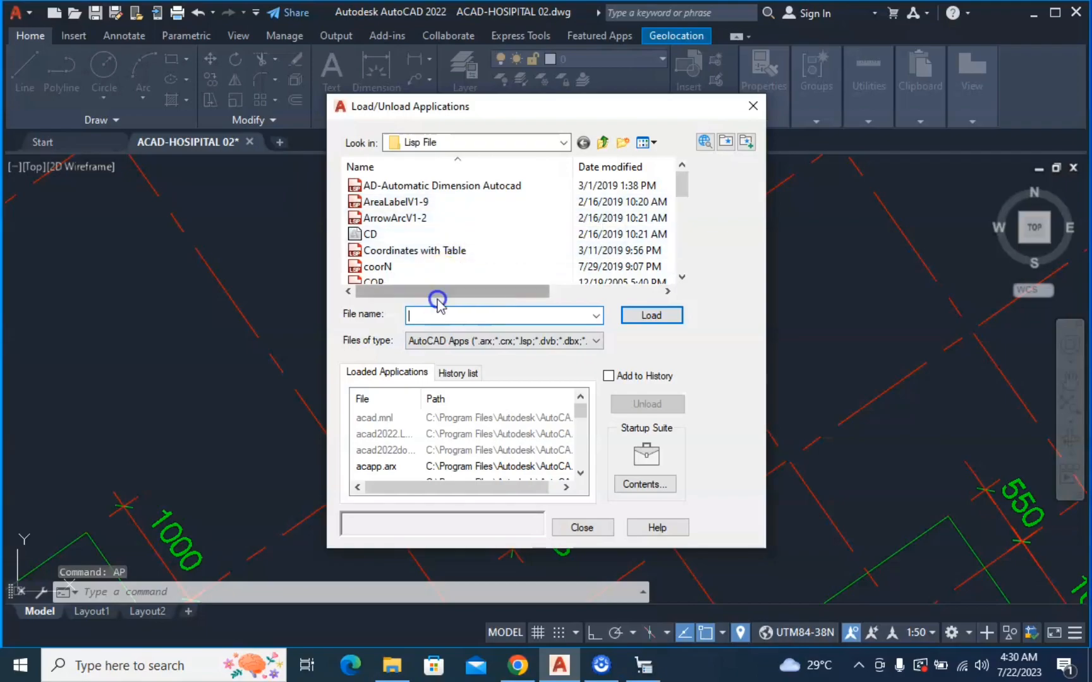
left_click(408, 266)
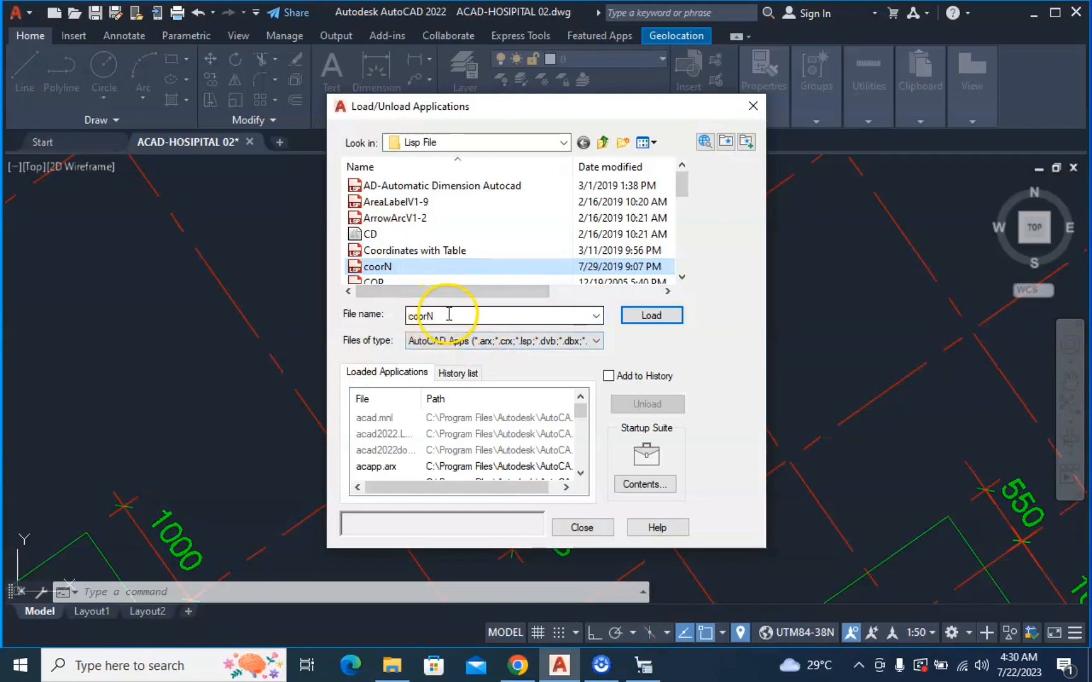
left_click(651, 318)
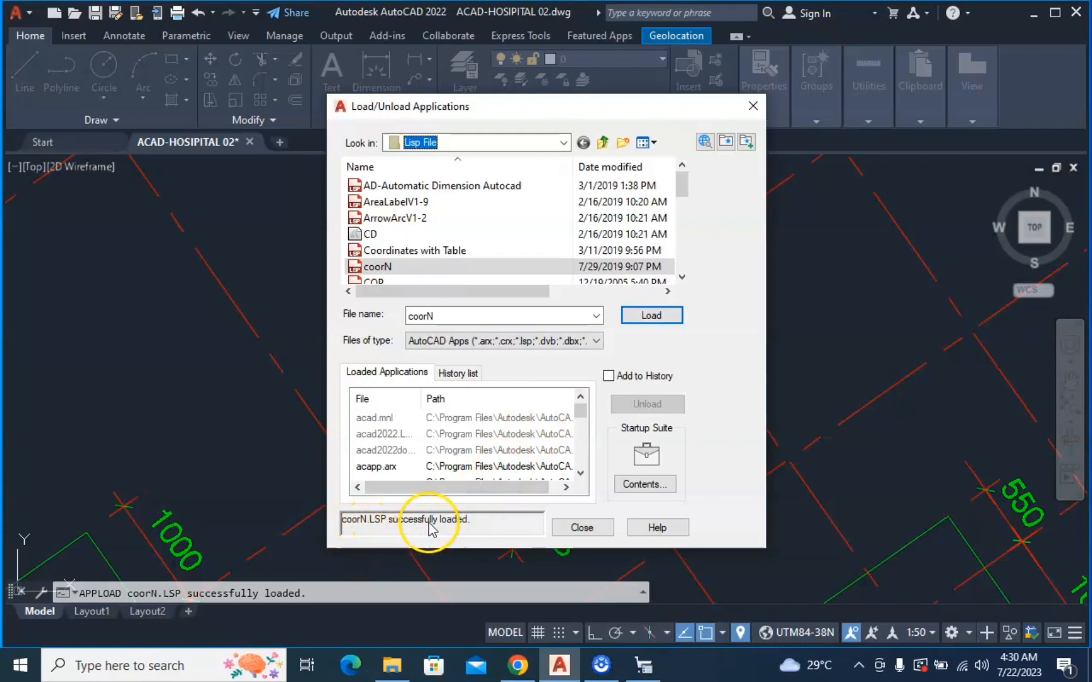
left_click(578, 530)
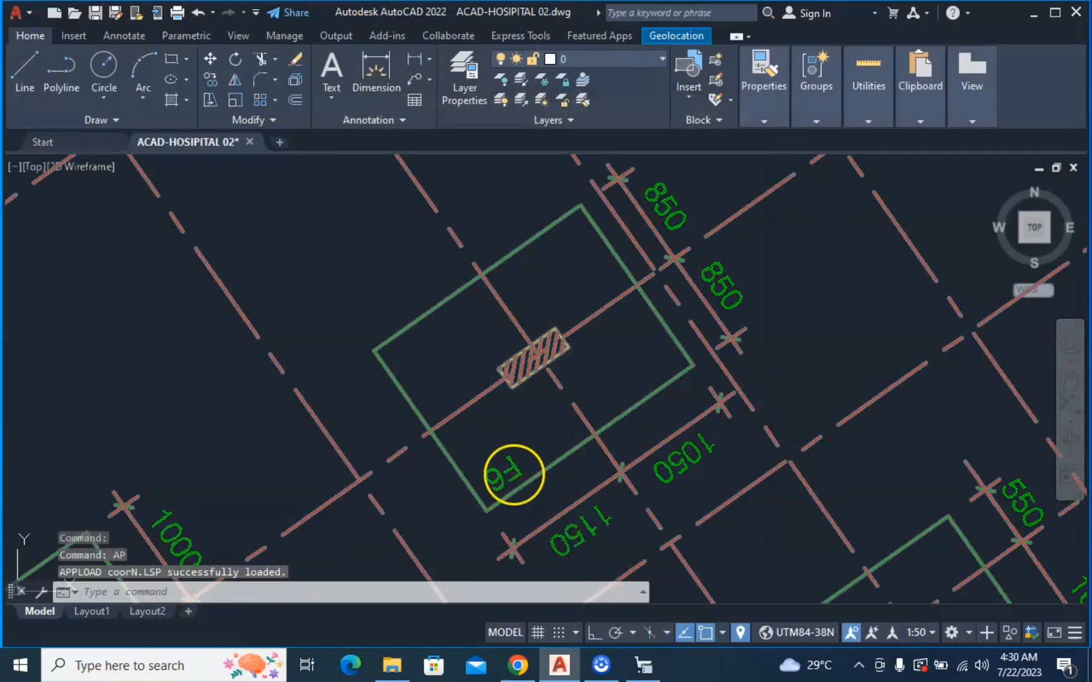
Run COORN in Pick mode and pick the outer corners of the F6 footing as coordinate points
left_click(134, 591)
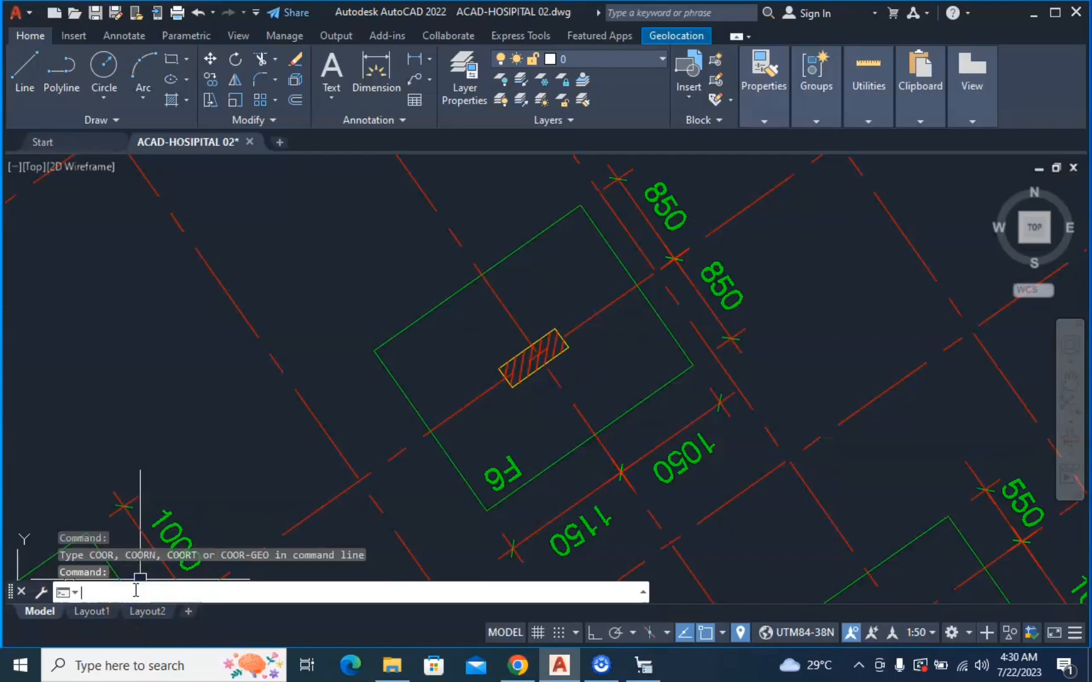
type("coo")
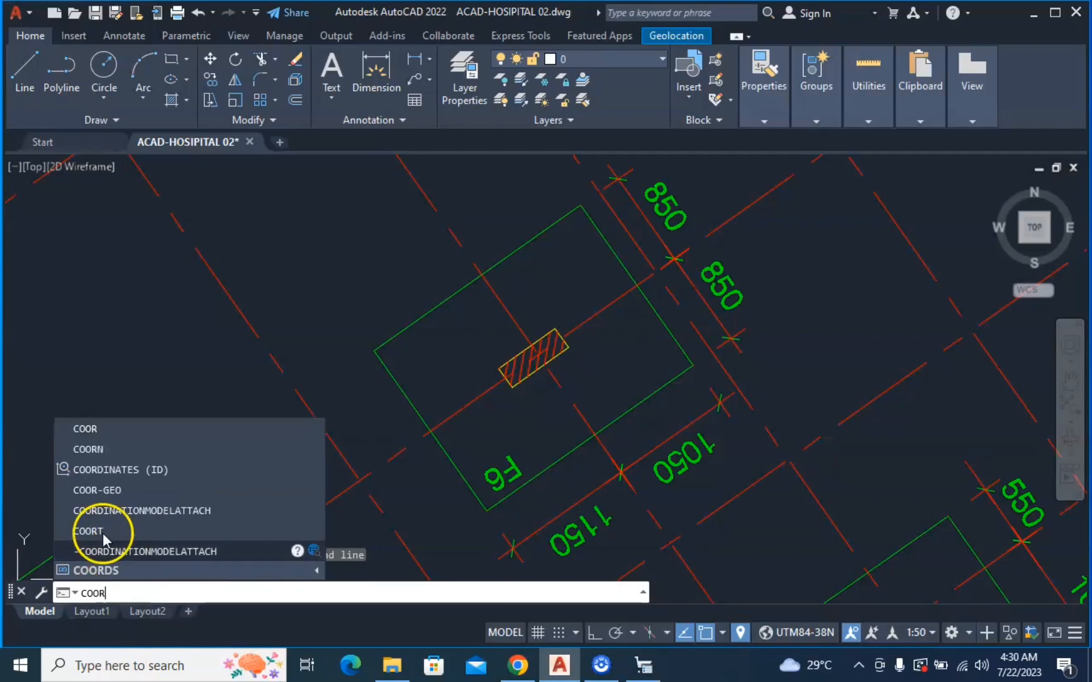
left_click(91, 450)
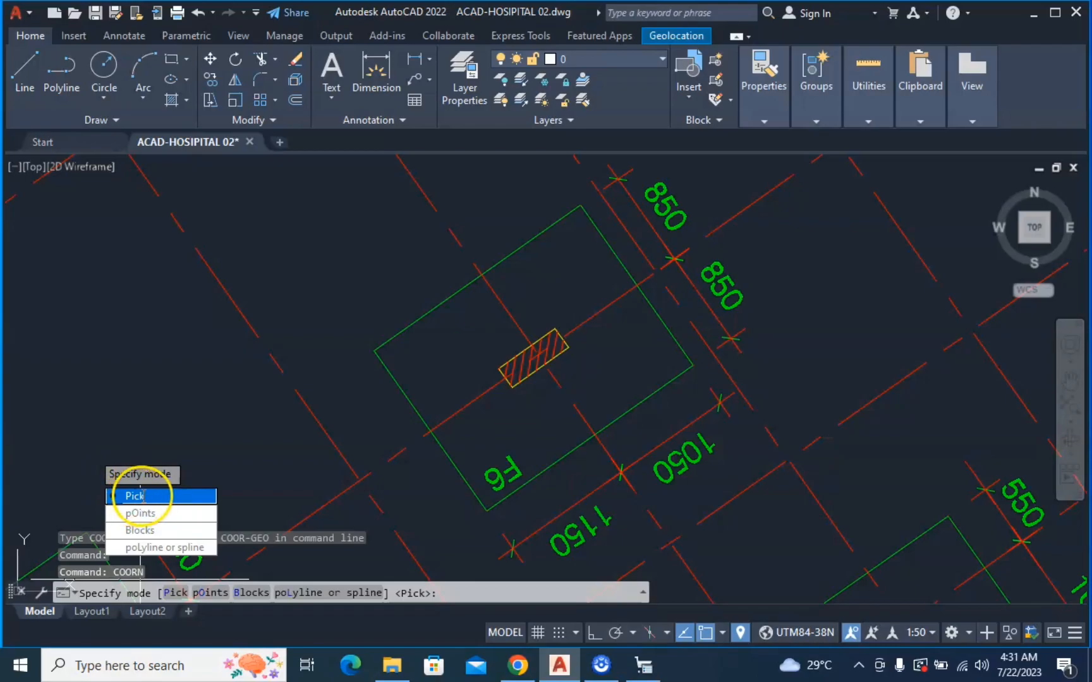
left_click(145, 496)
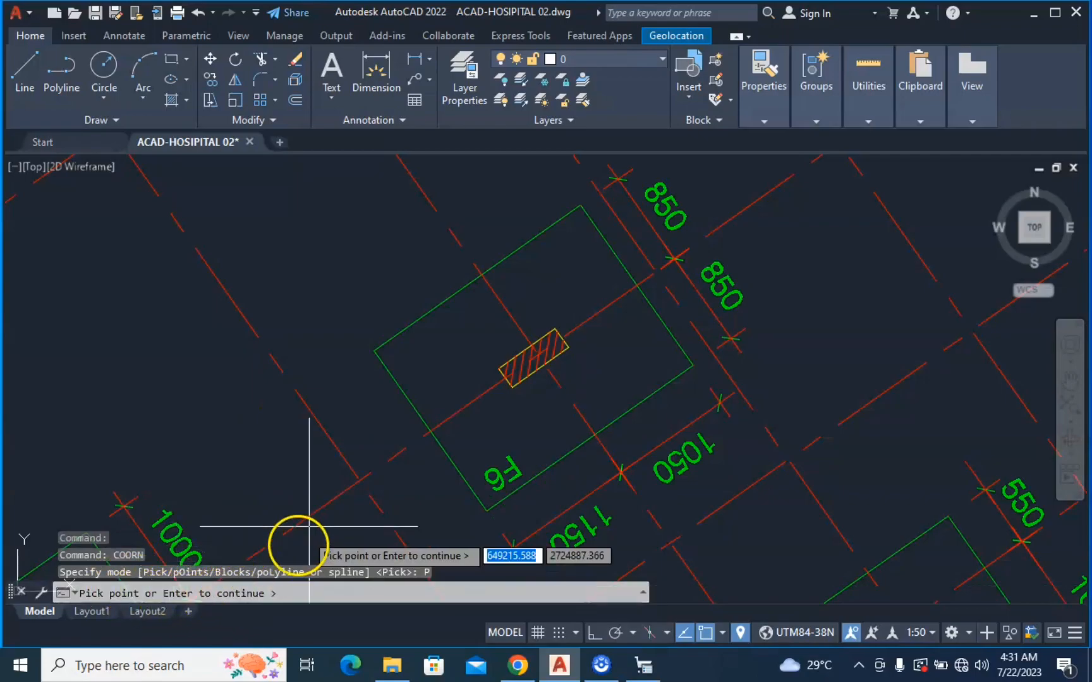
left_click(373, 350)
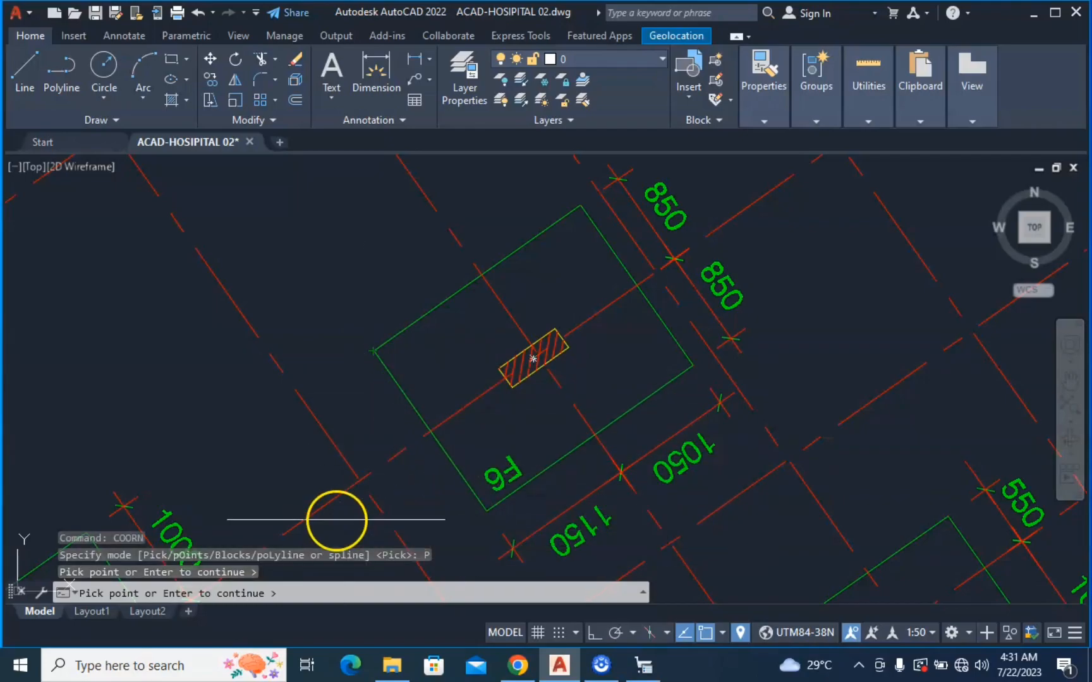
left_click(487, 511)
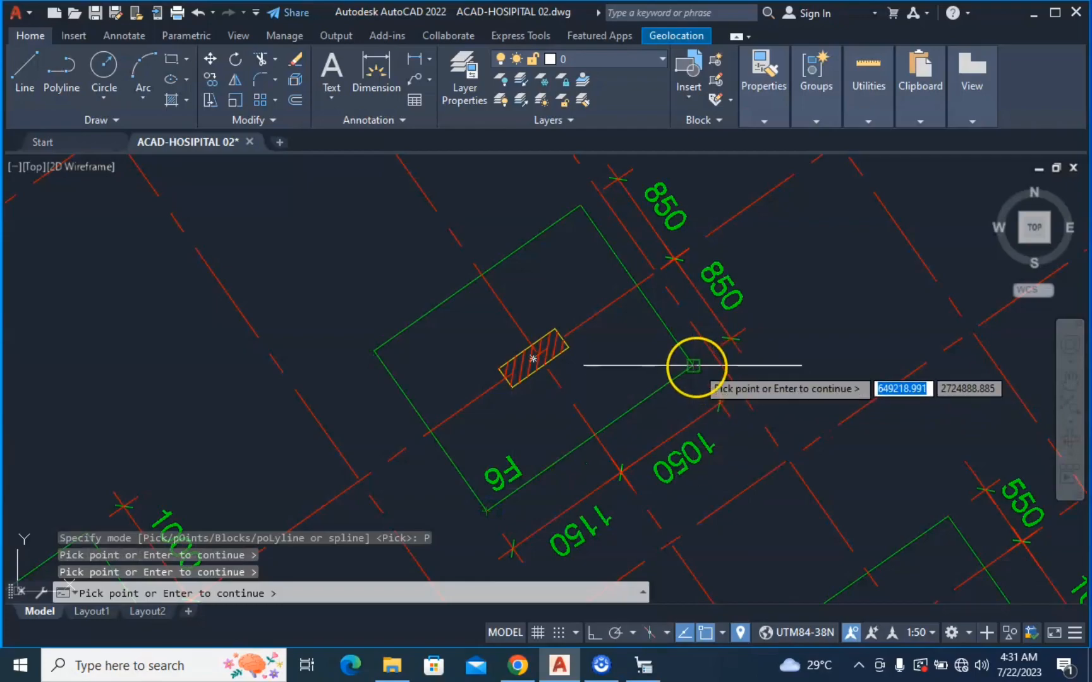
left_click(693, 365)
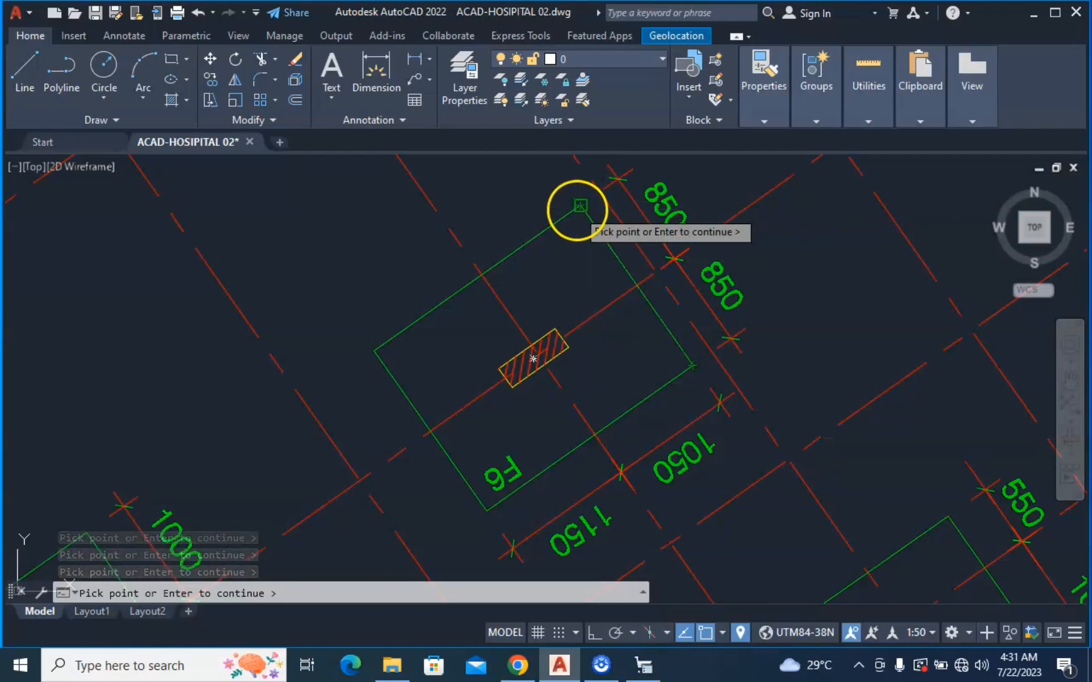
Pick the corners of the hatched column inside the F6 footing and finish the point selection
scroll(470, 358, "up", 6)
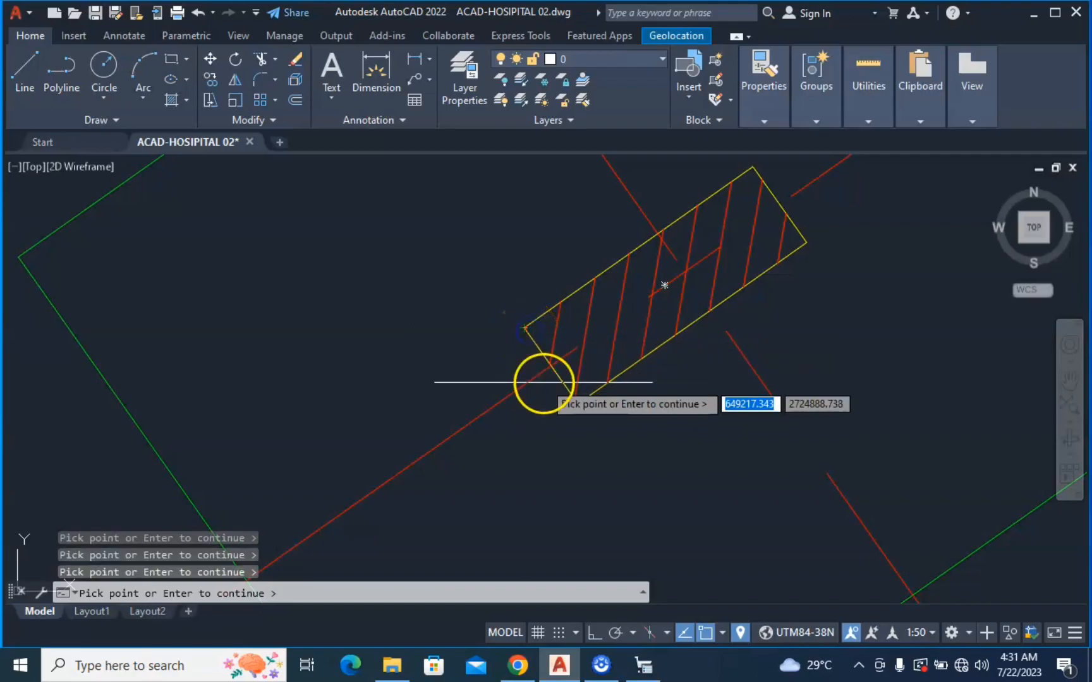
left_click(574, 407)
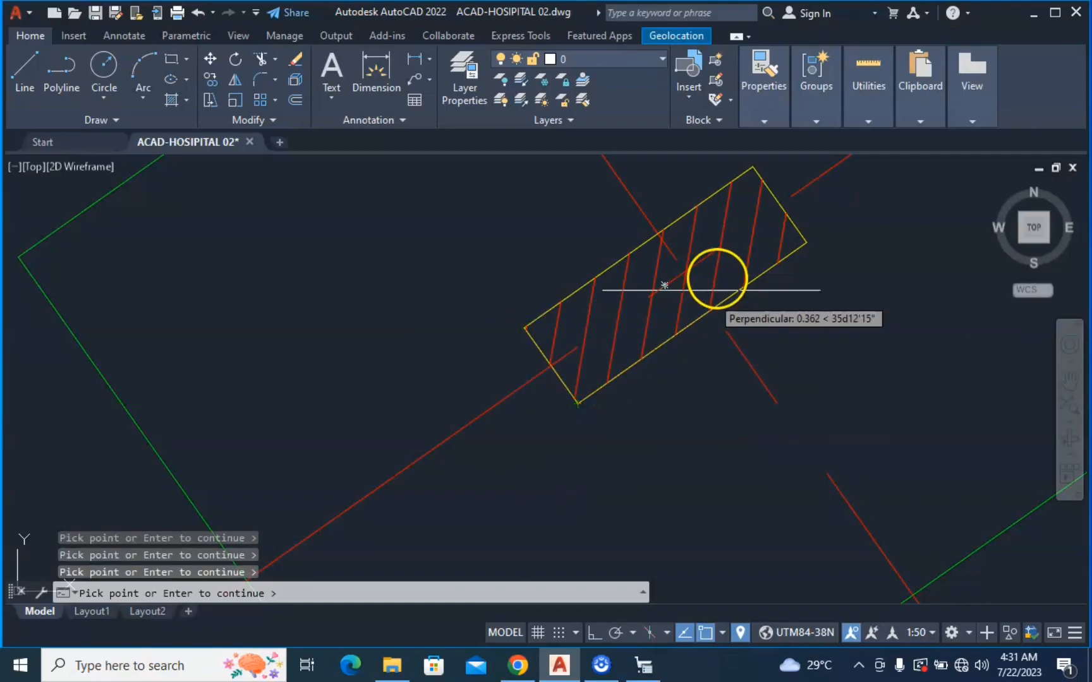
left_click(810, 239)
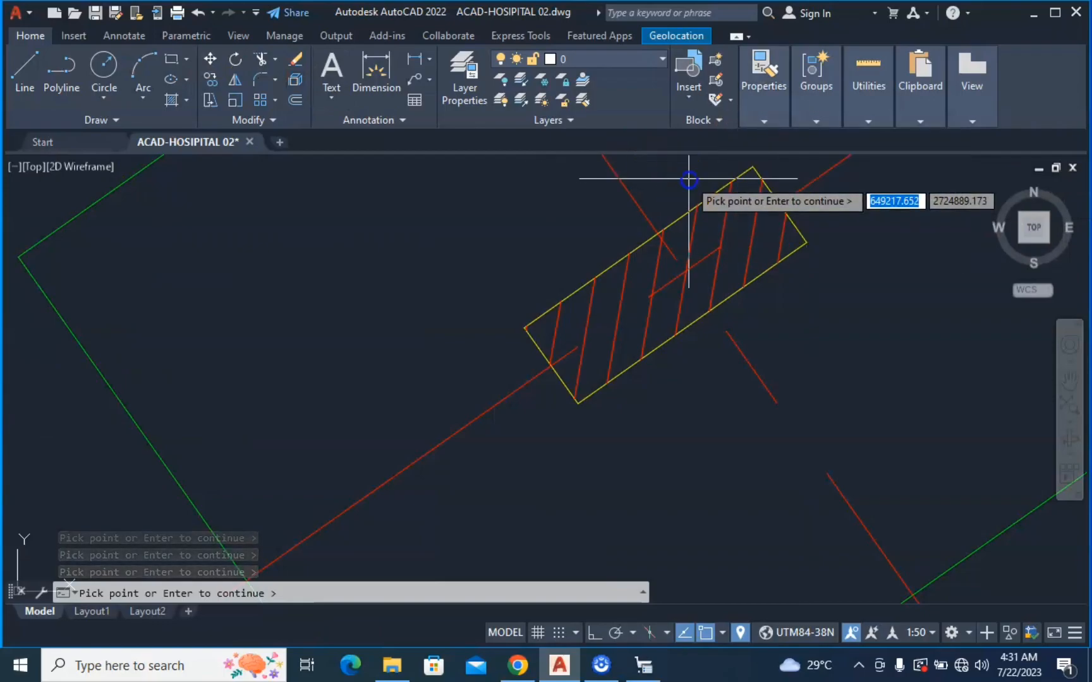
left_click(751, 170)
scroll(696, 261, "down", 6)
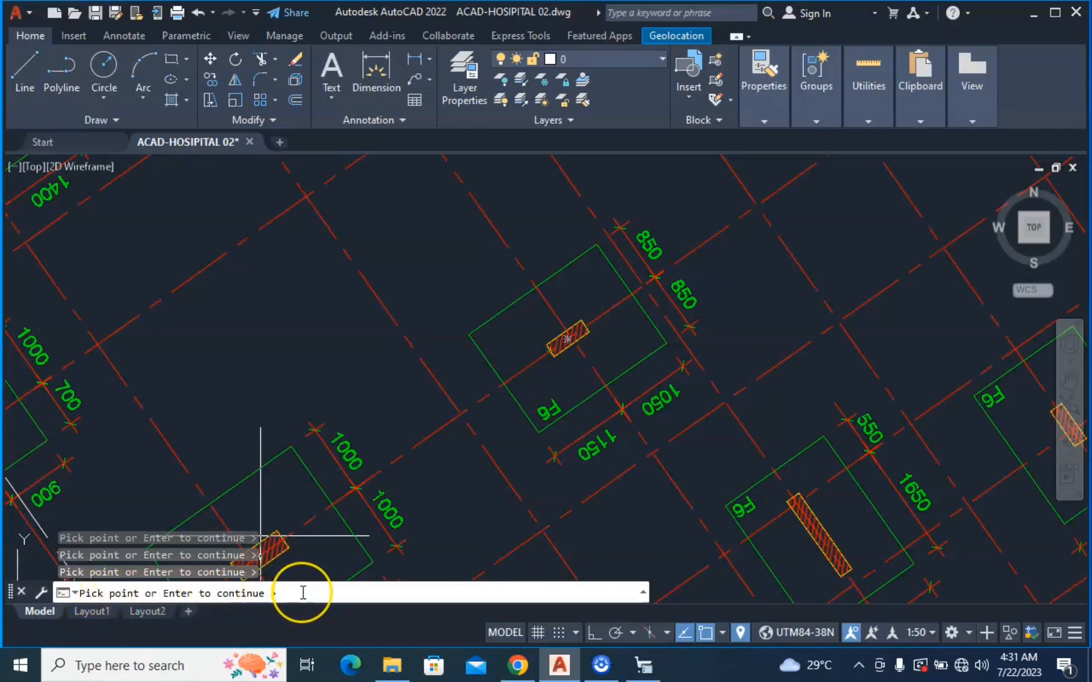
key("Return")
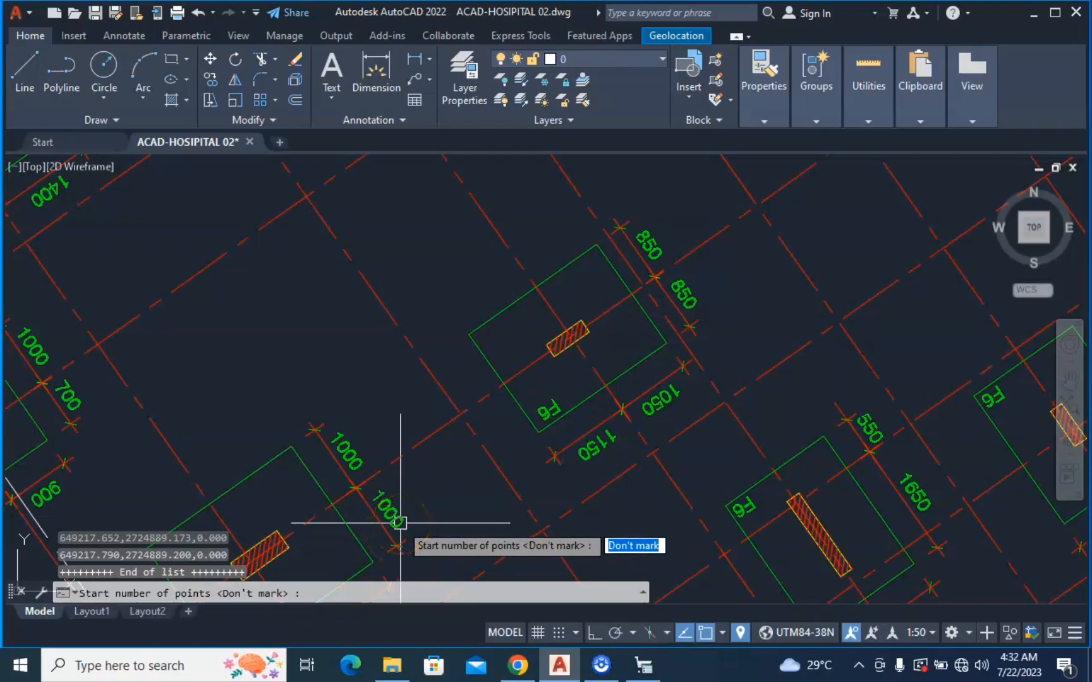
Number the picked points starting from 1 and save their coordinates to Excel
type("1")
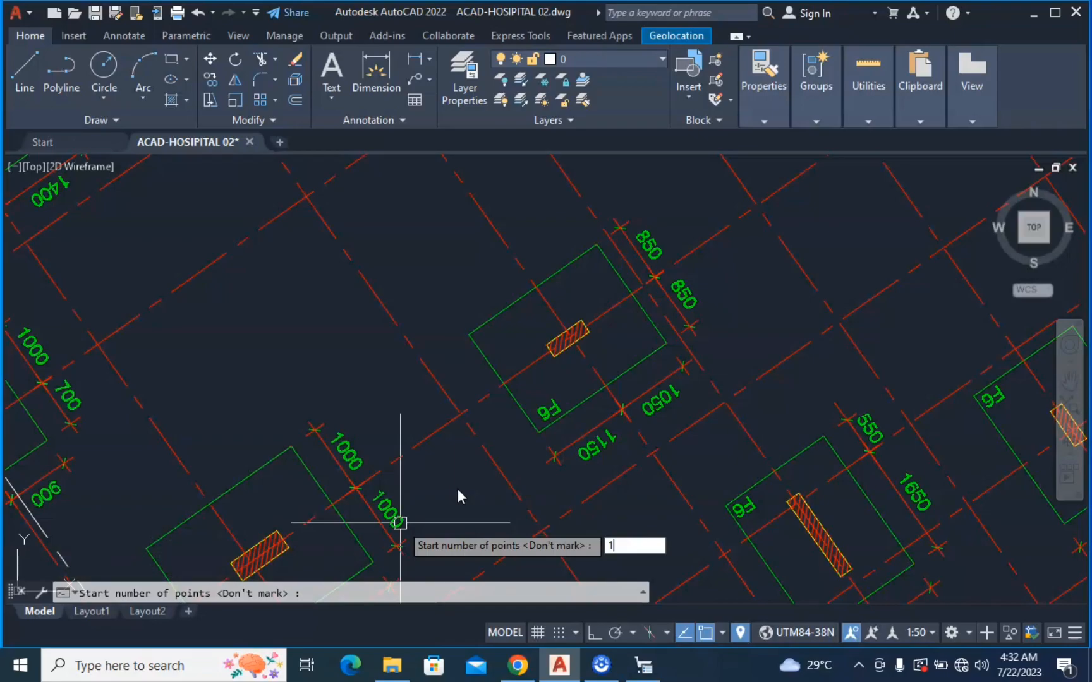
right_click(399, 524)
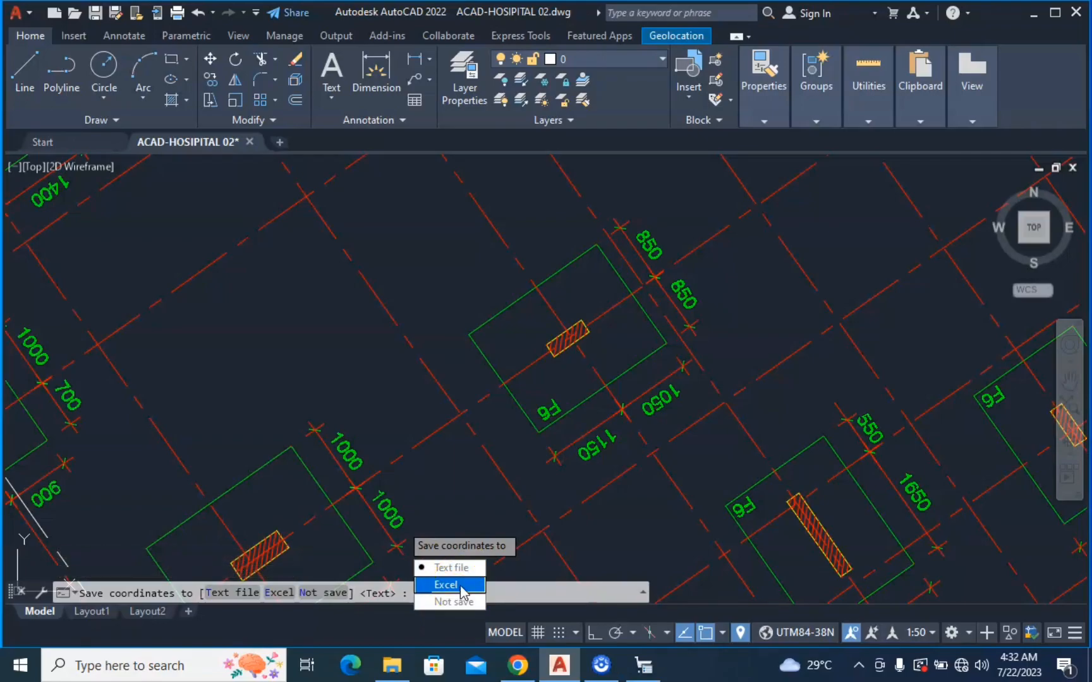
left_click(449, 585)
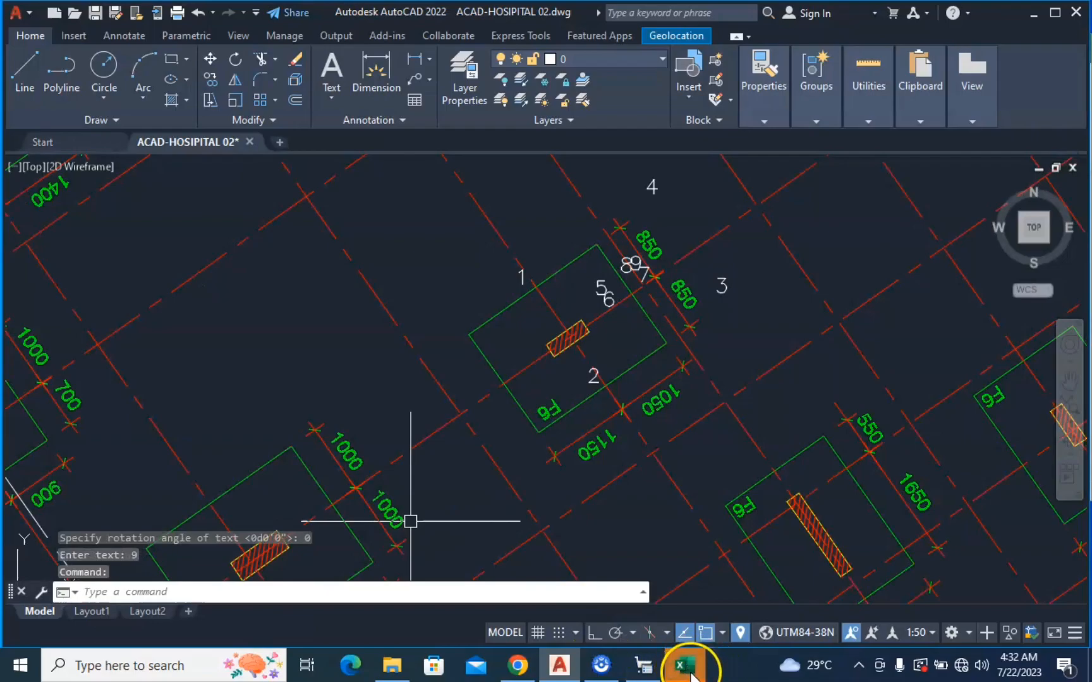
Switch to the exported coordinate workbook Book1 in Excel and maximize its window
mouse_move(694, 670)
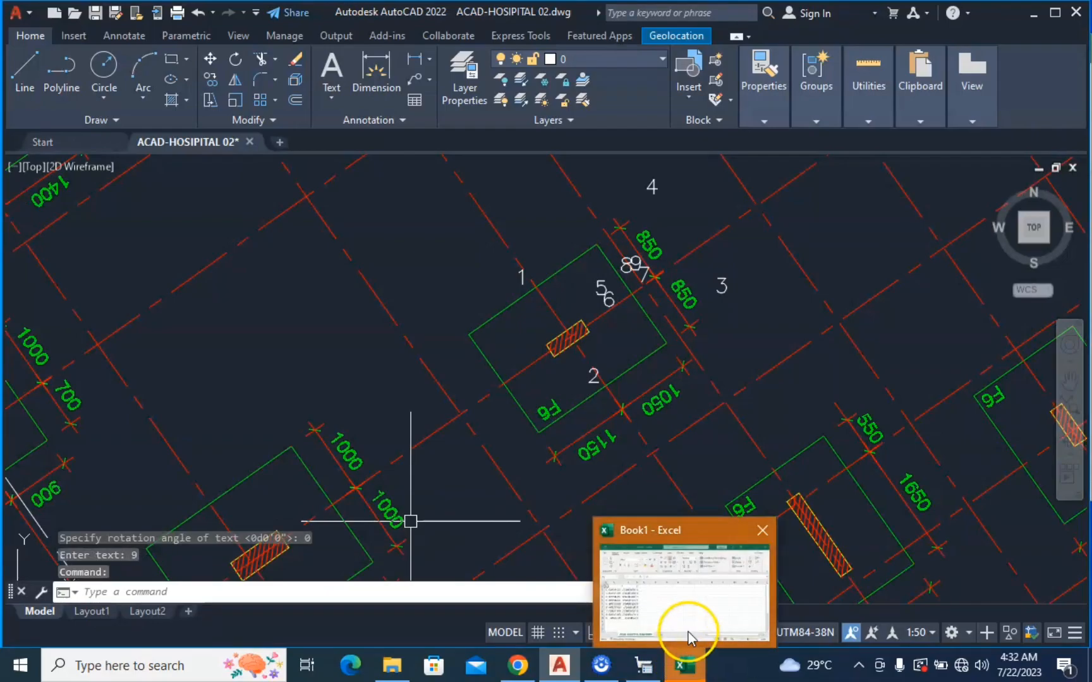
left_click(694, 607)
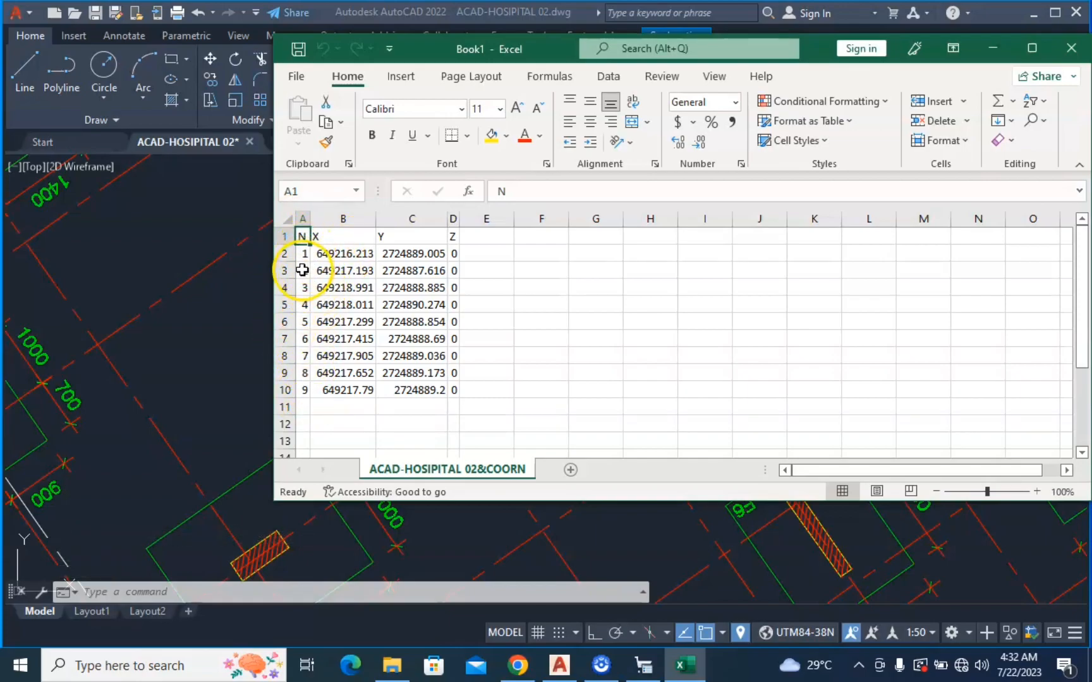
left_click(1032, 48)
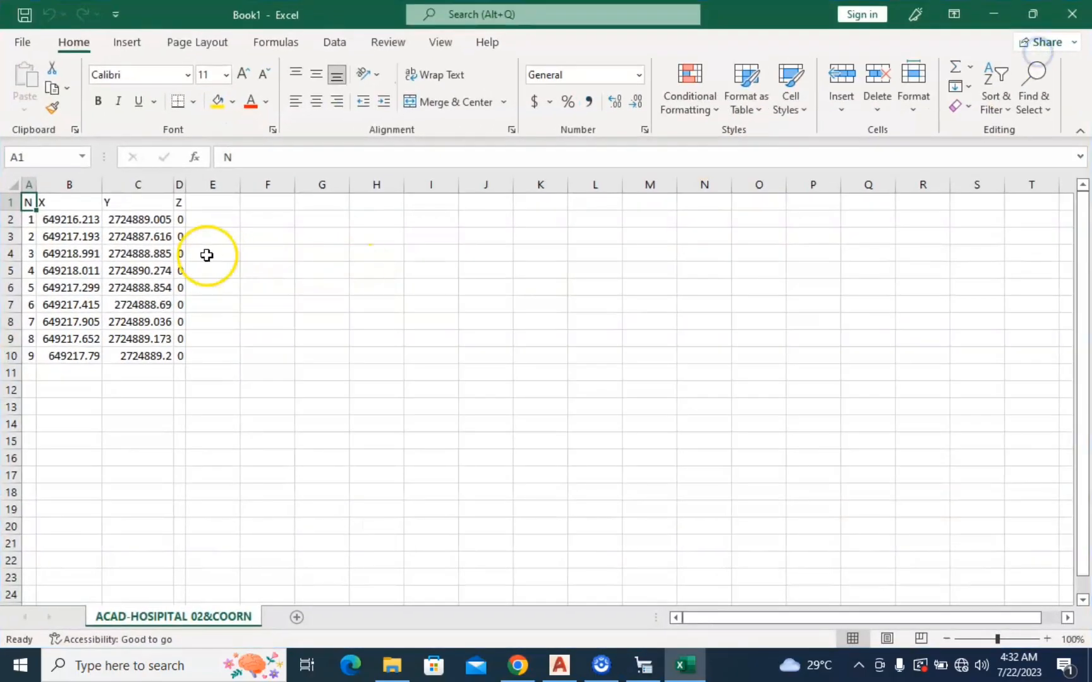
Delete the header row containing N, X, Y and Z from the coordinate sheet
left_click(13, 202)
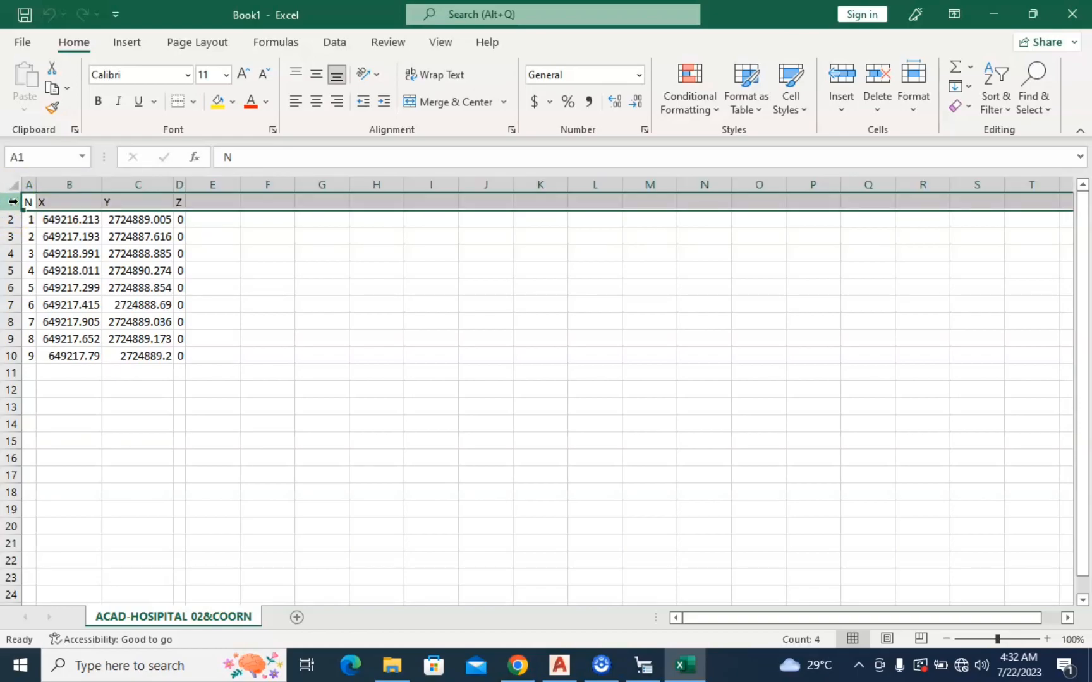
right_click(11, 203)
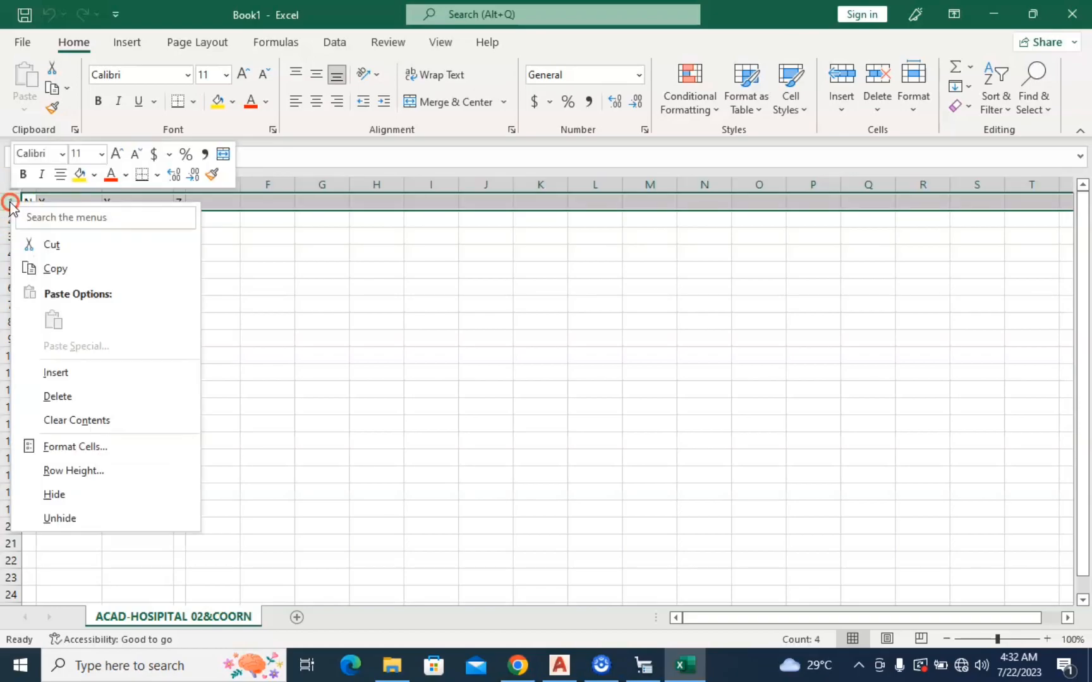
left_click(68, 400)
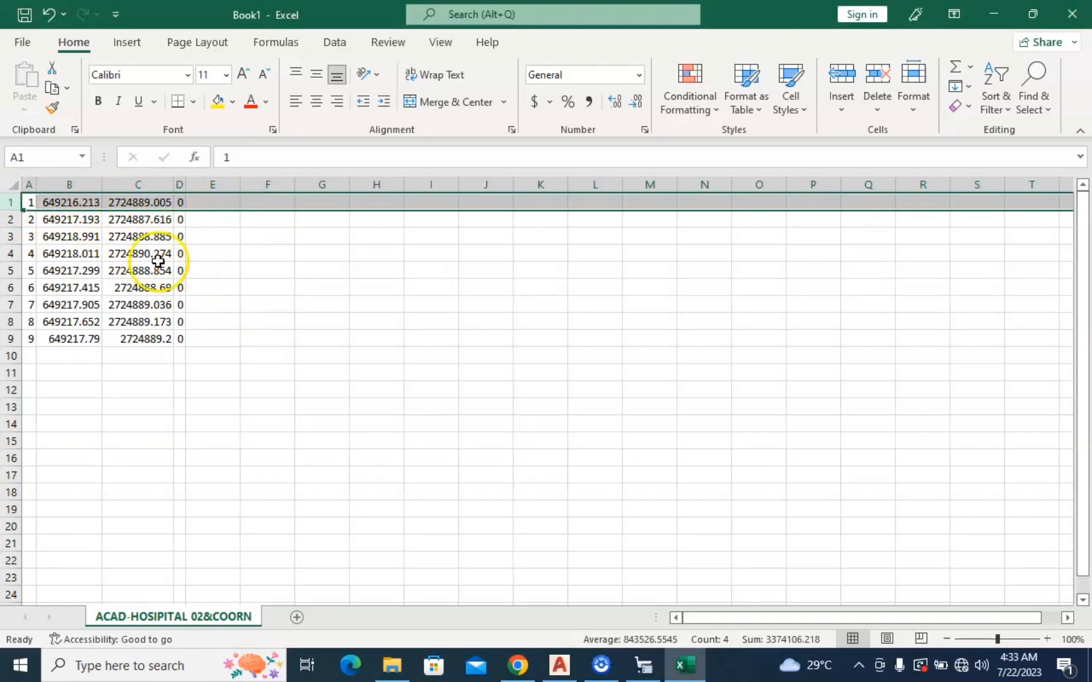
left_click(339, 388)
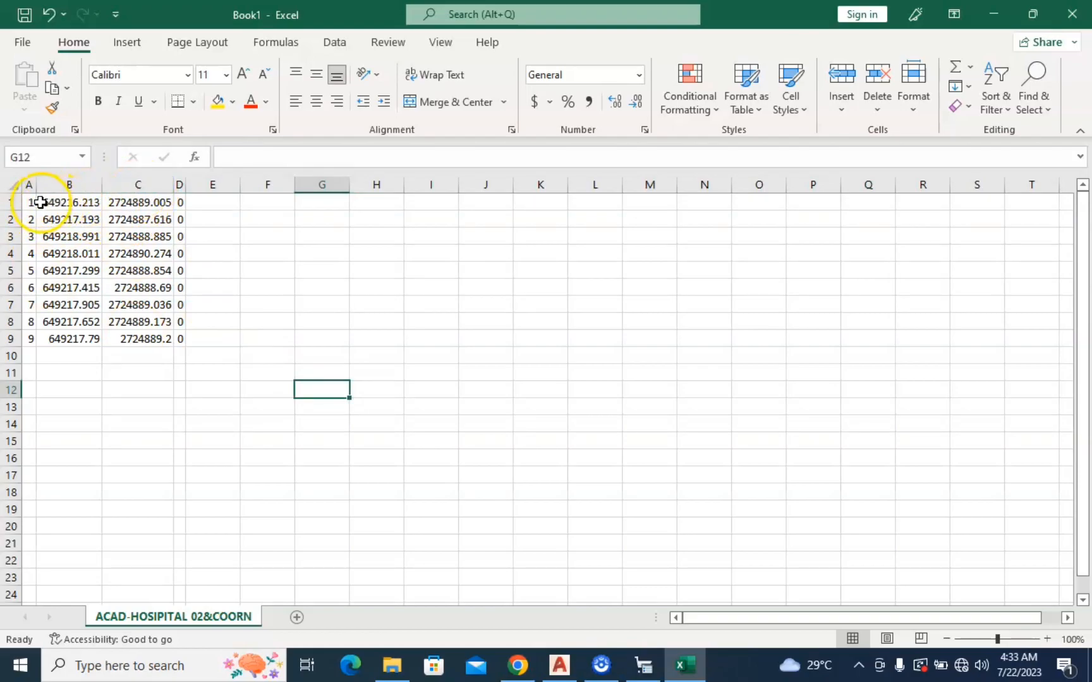
Move the X coordinates from column B to the empty column F
left_click(66, 185)
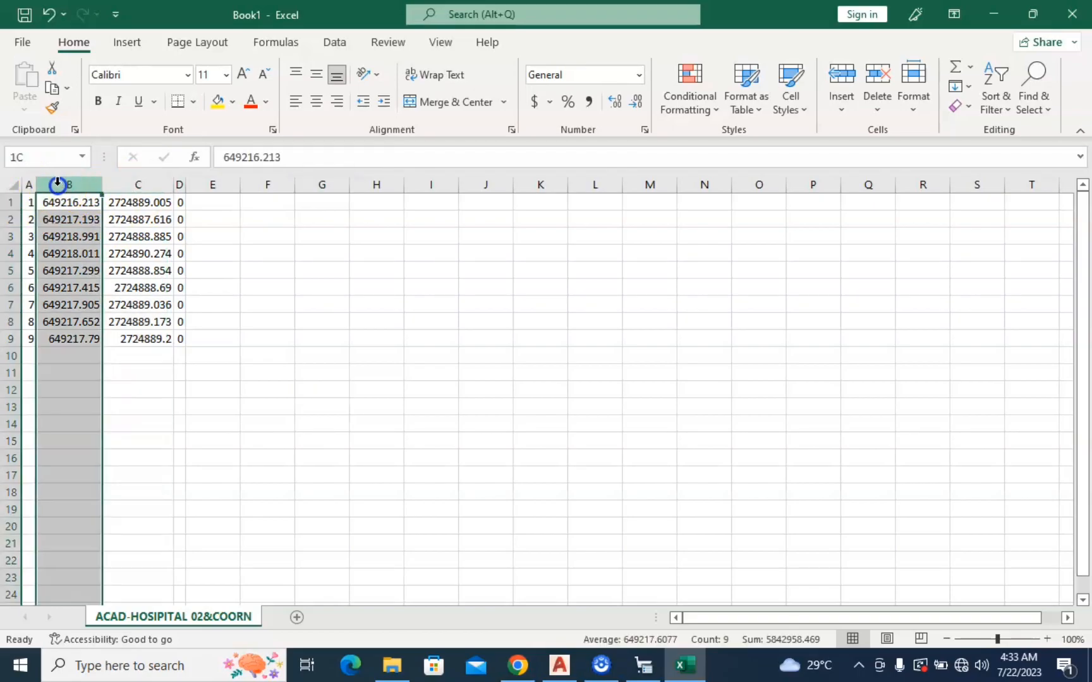
right_click(60, 184)
left_click(97, 229)
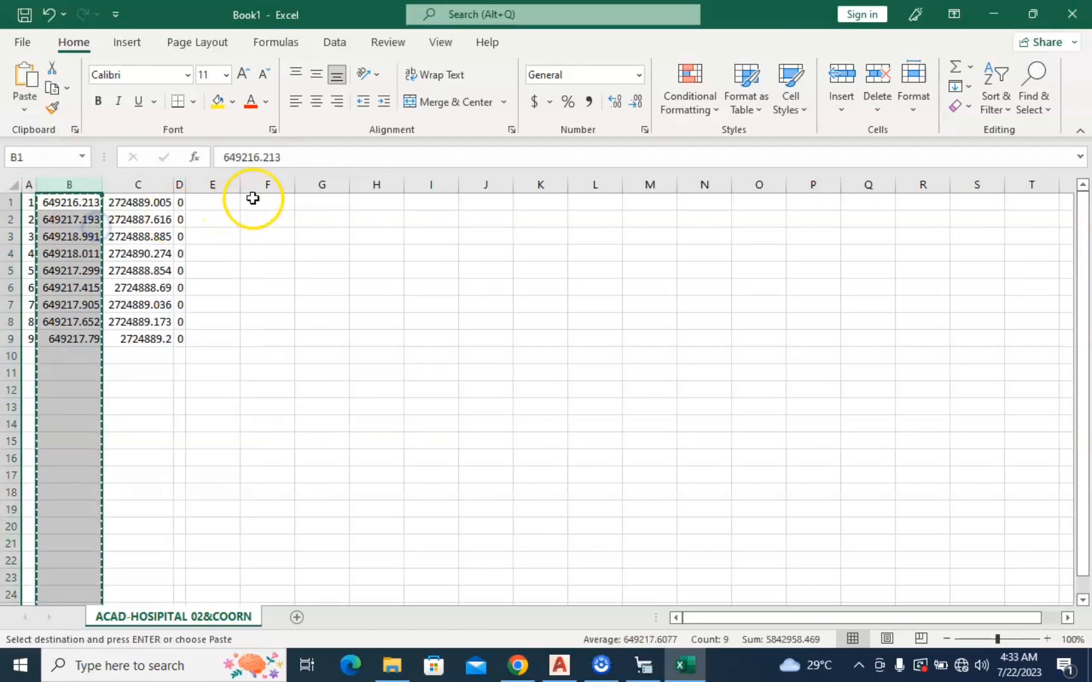
right_click(264, 185)
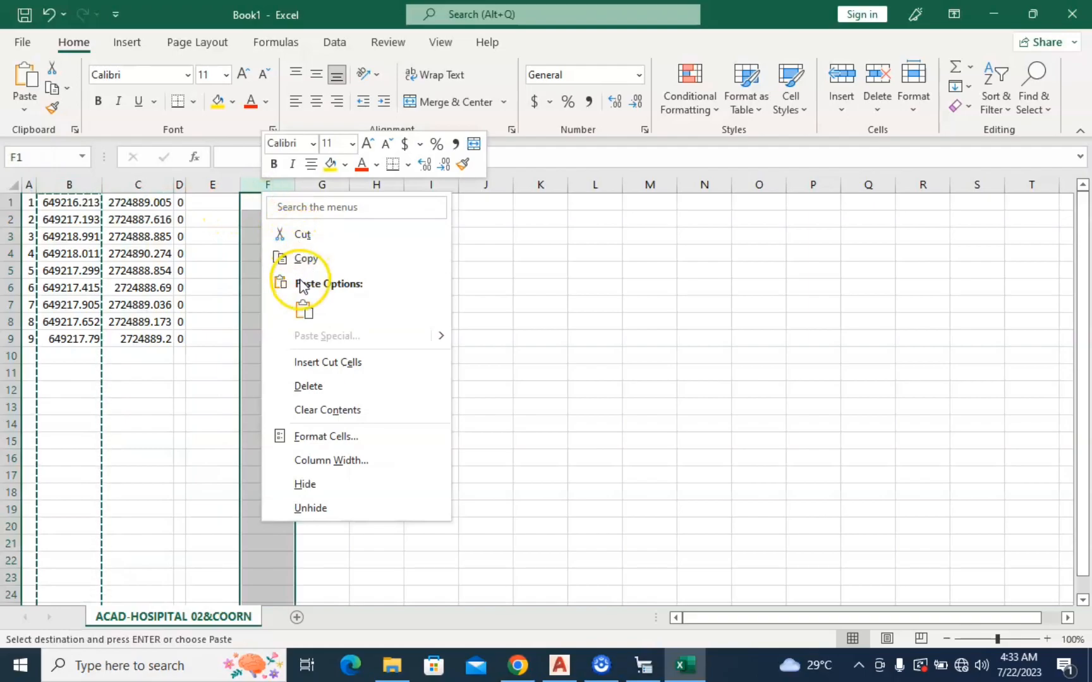
left_click(303, 309)
Move the Y coordinates from column C into the emptied column B
right_click(129, 184)
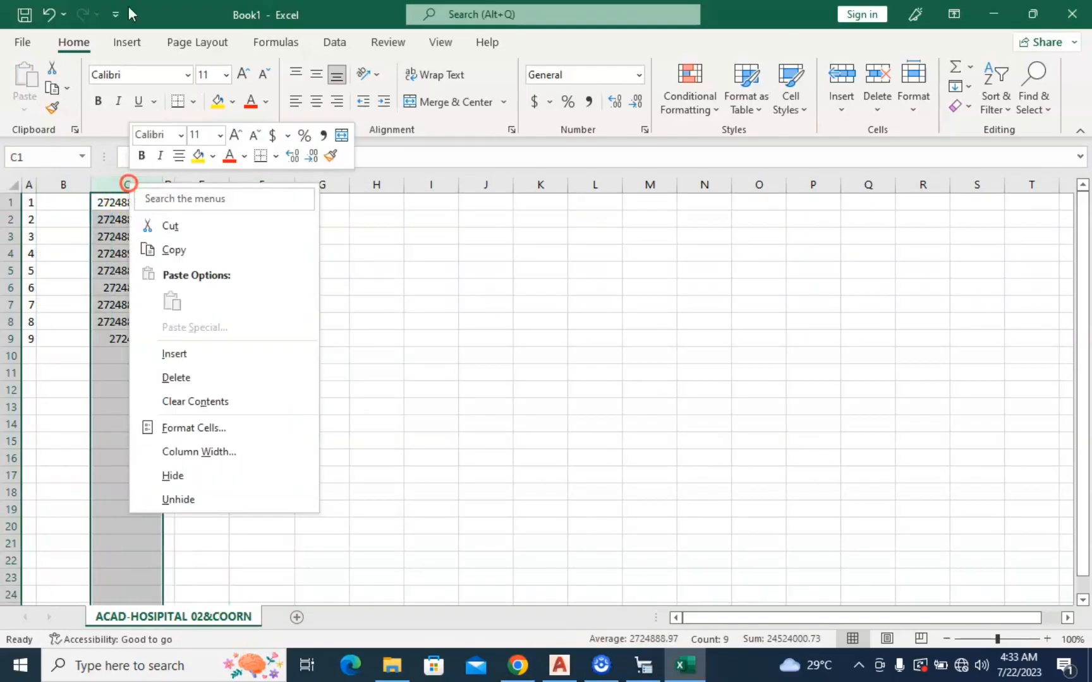
left_click(169, 235)
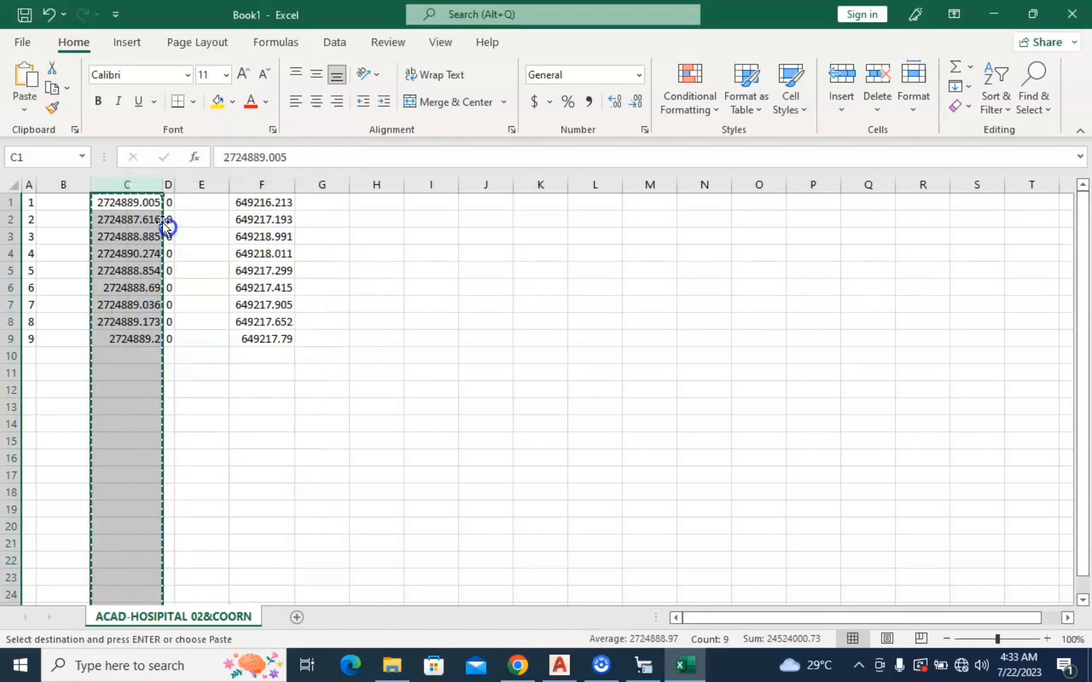
right_click(69, 184)
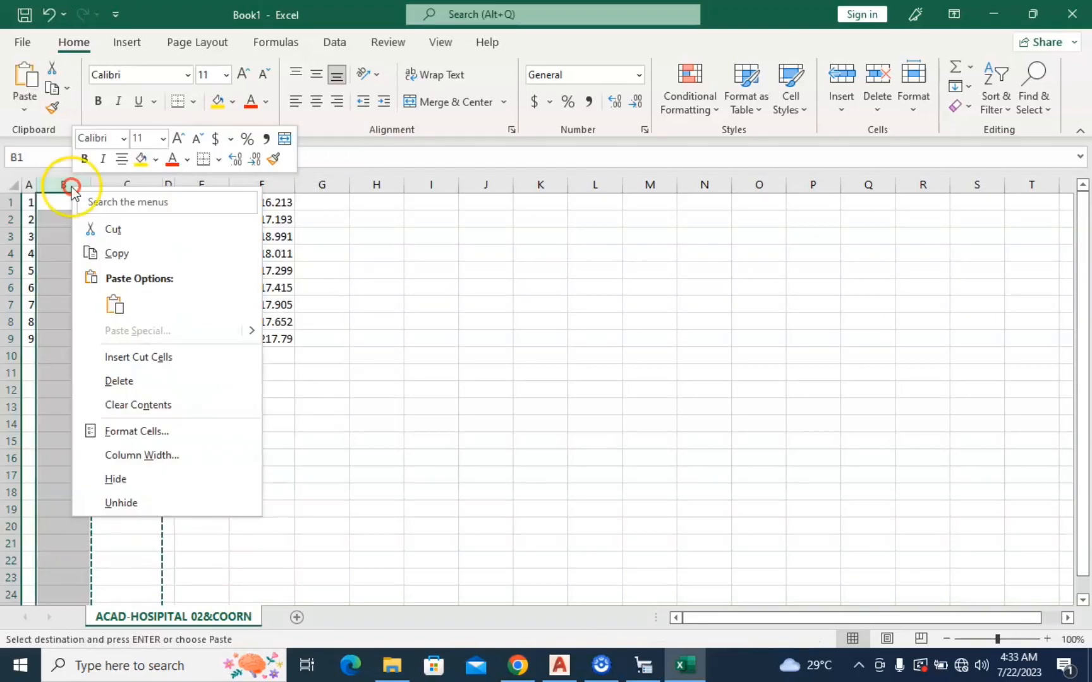
left_click(114, 304)
Move the X coordinates from column F into column C and widen column D
right_click(257, 181)
left_click(287, 219)
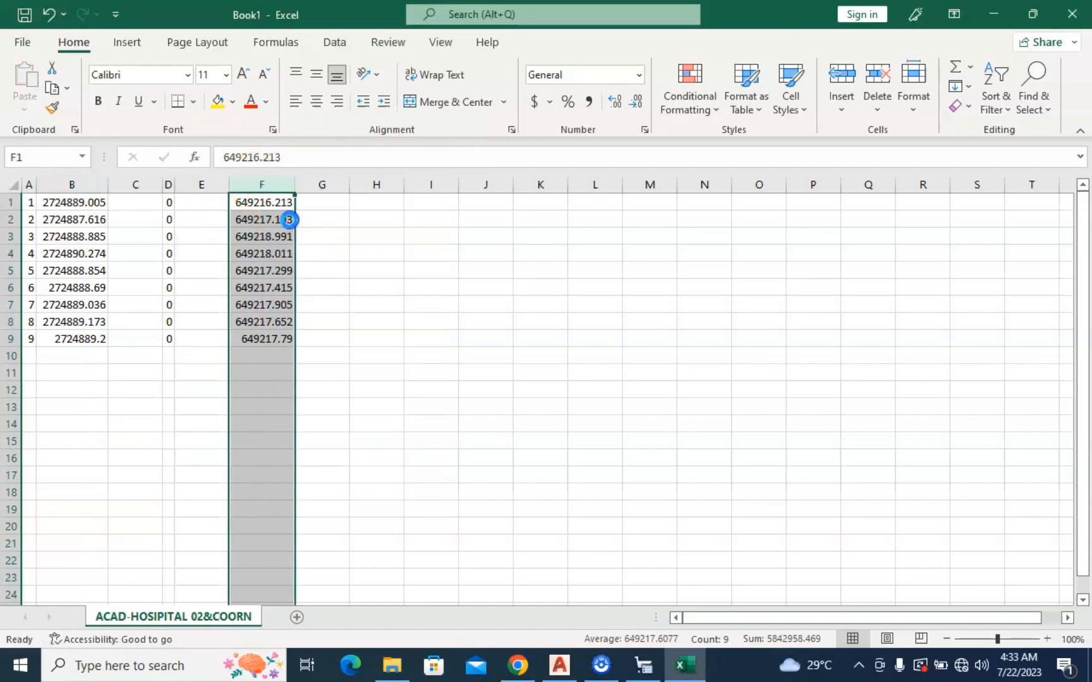
right_click(126, 182)
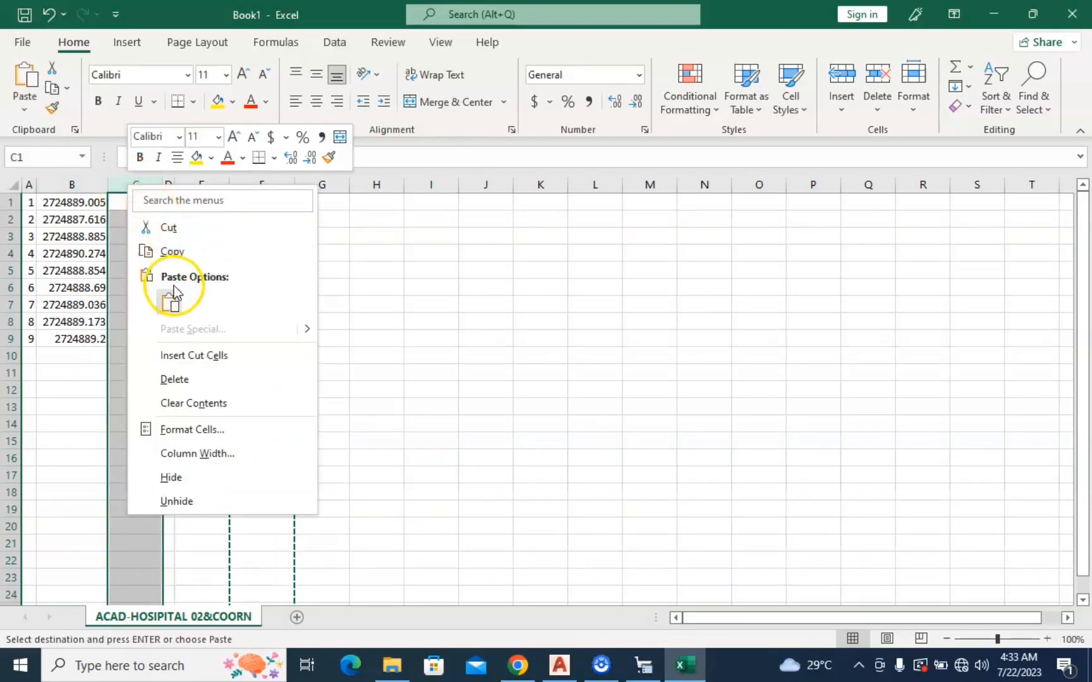
left_click(171, 303)
left_click(341, 304)
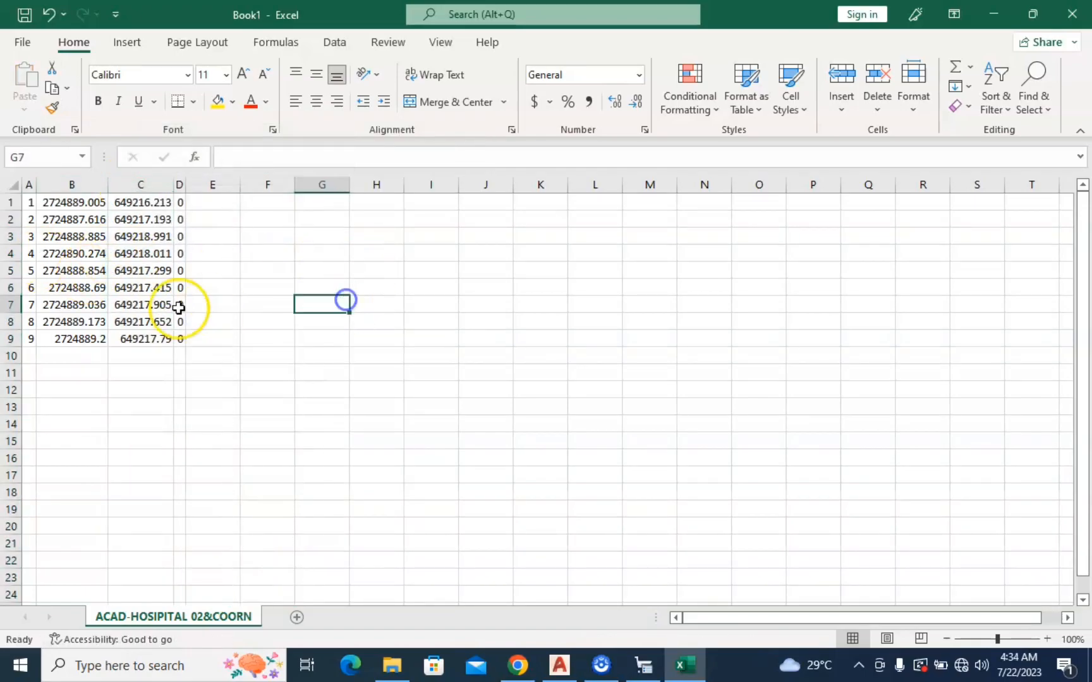
left_click_drag(185, 186, 212, 196)
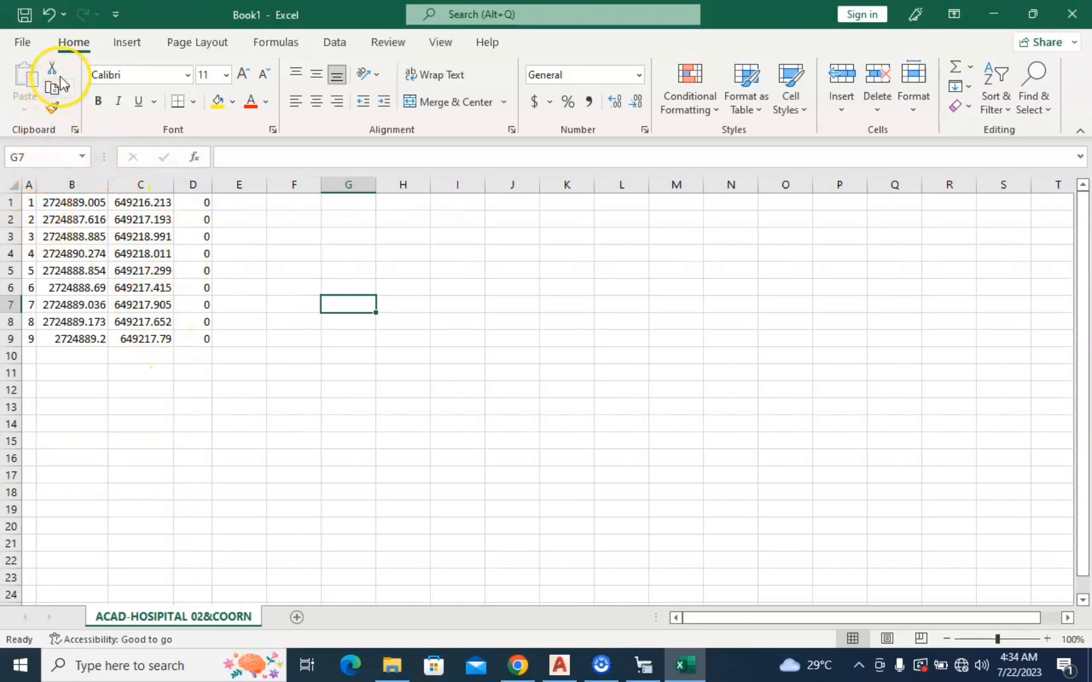
Save the coordinate sheet to the Desktop as a CSV (Comma delimited) file, using the person's name as the file name
left_click(23, 44)
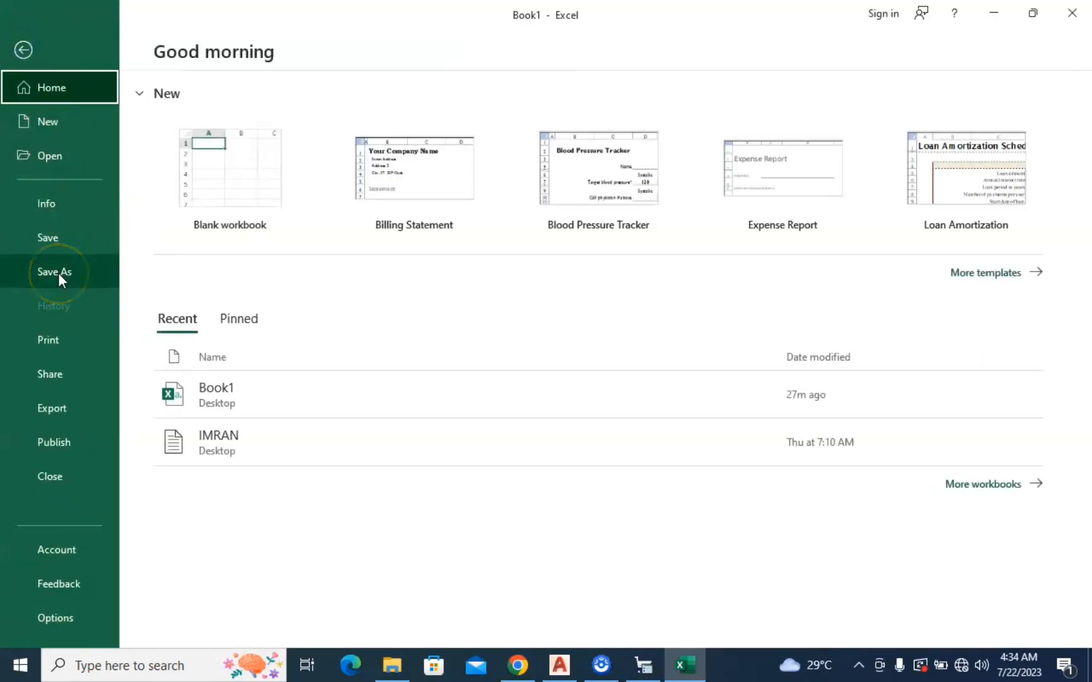
left_click(55, 271)
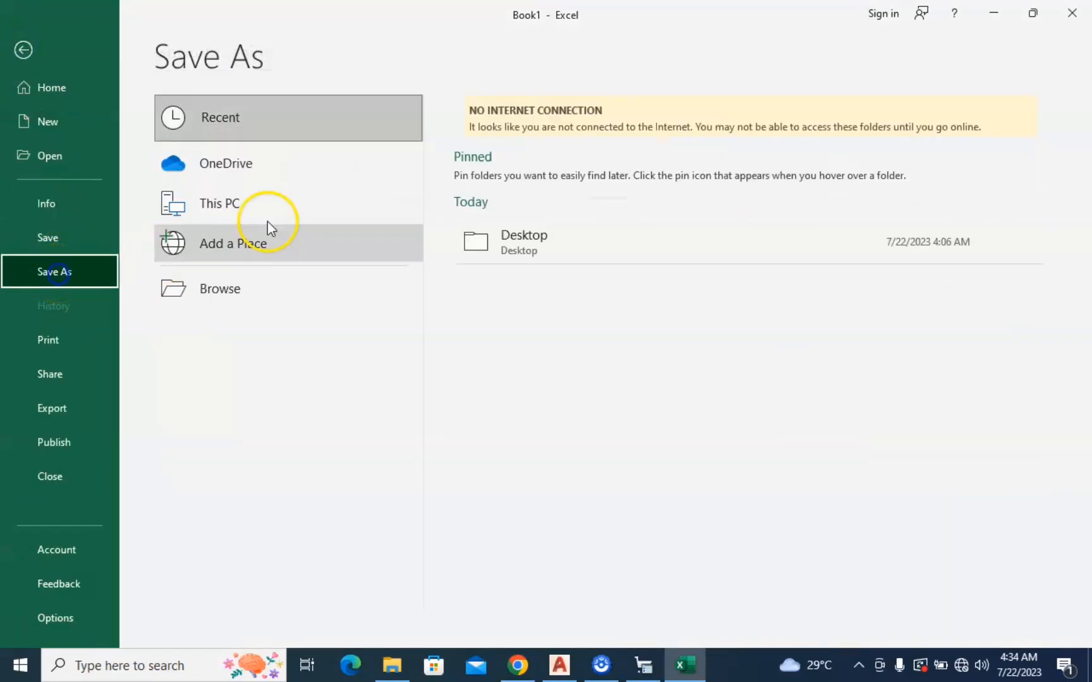
left_click(513, 244)
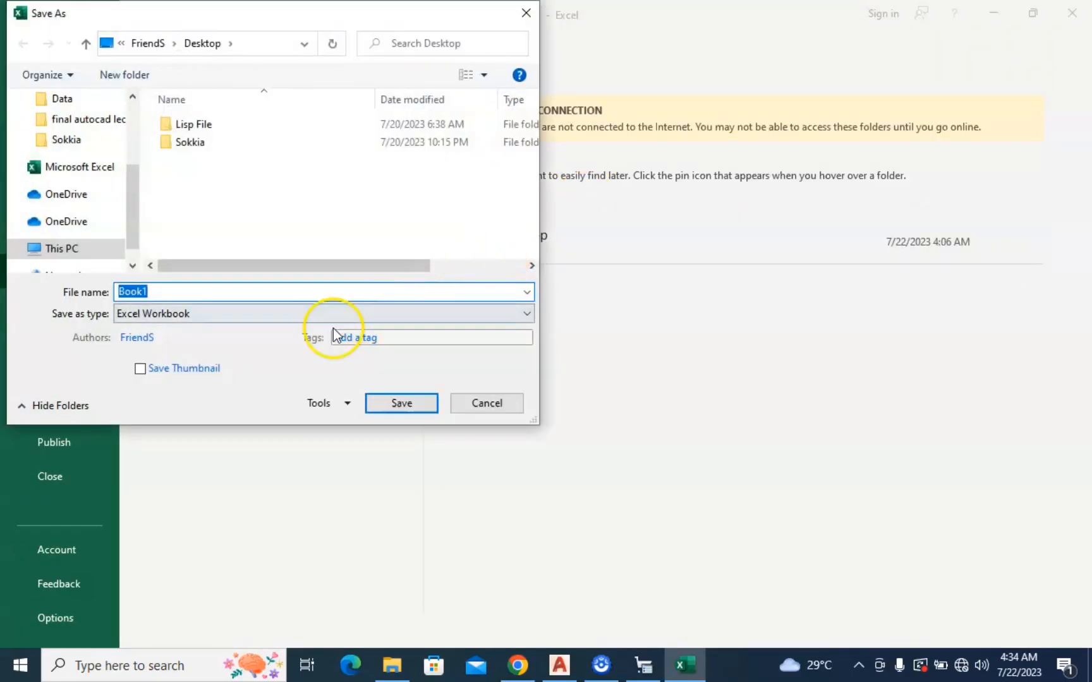
left_click(525, 316)
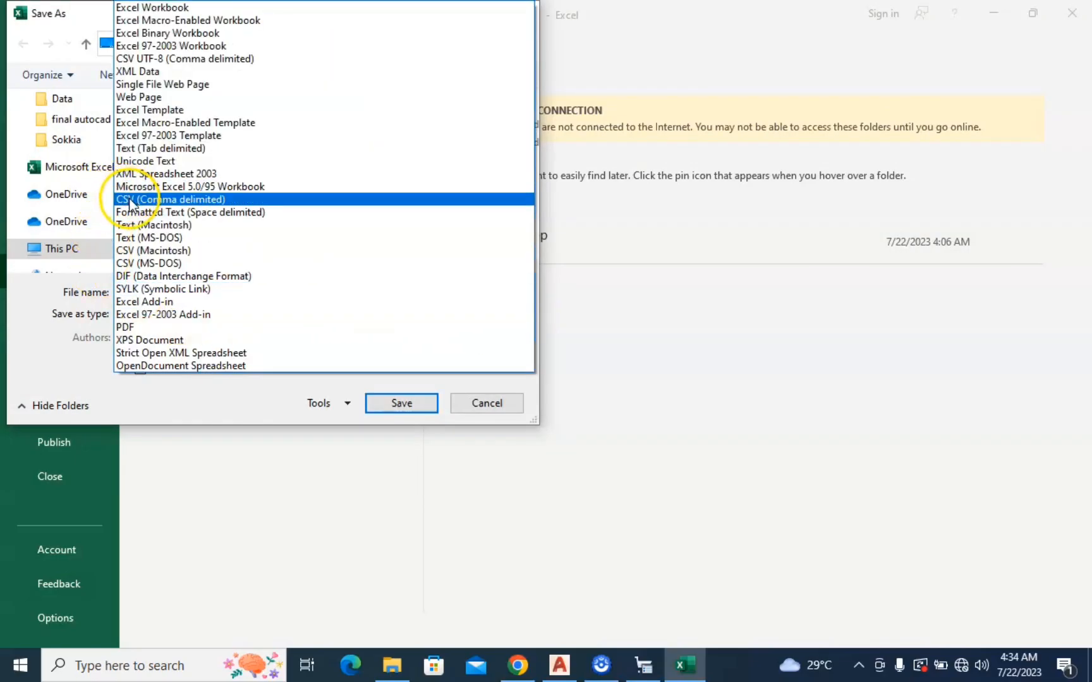
left_click(135, 201)
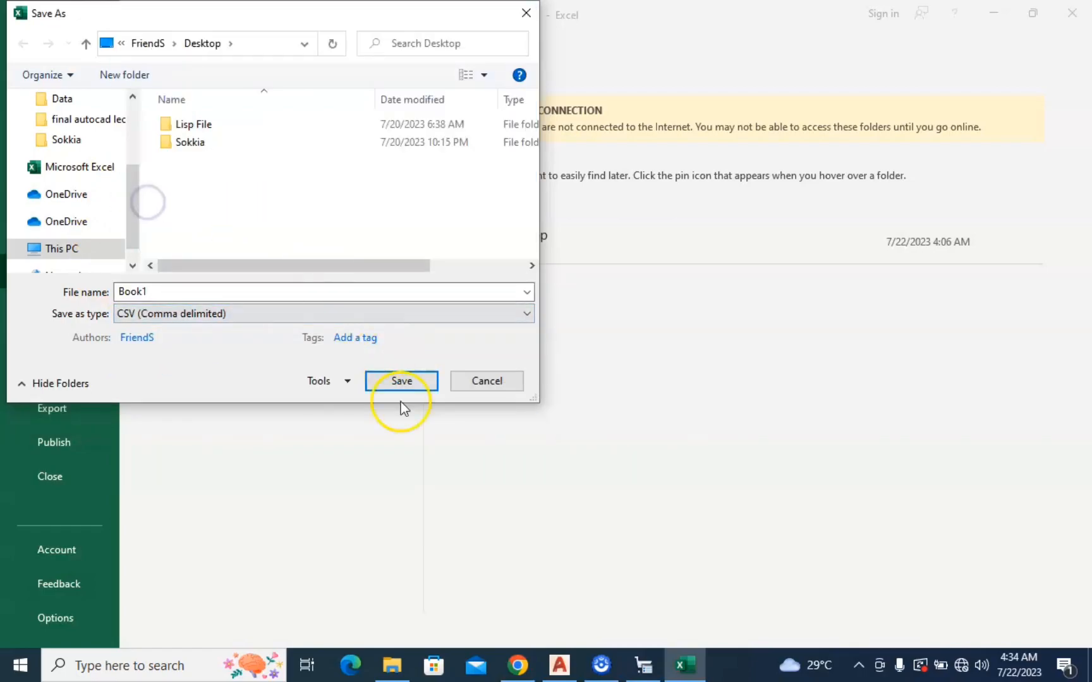
double_click(195, 291)
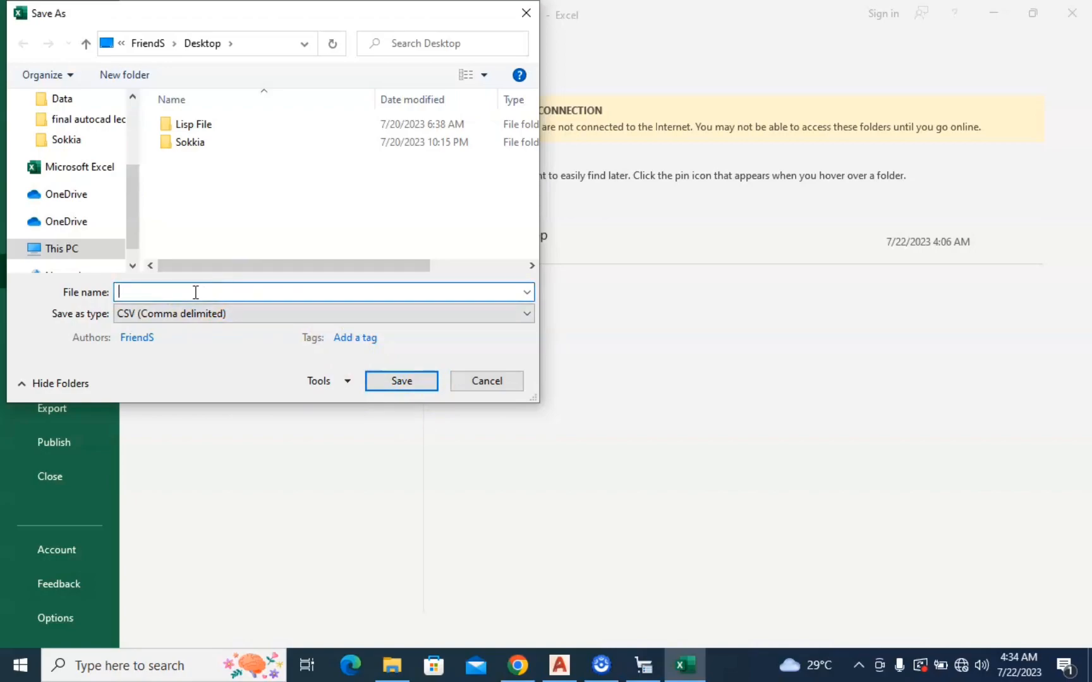
type("waqar sb")
left_click(402, 381)
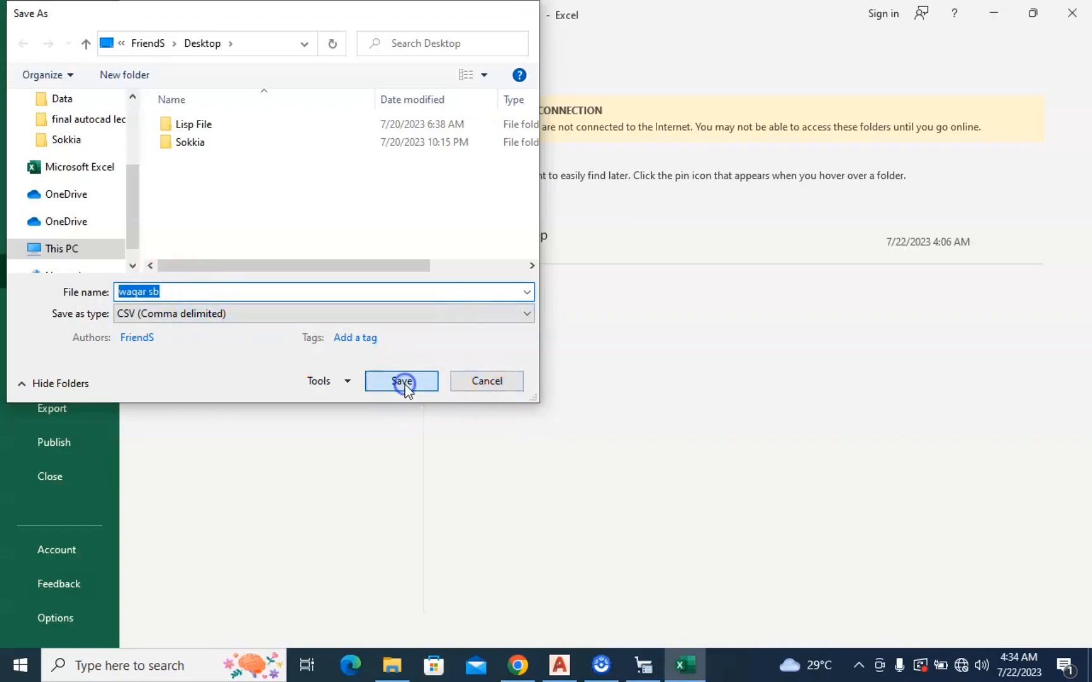
Minimize the open windows and open the saved CSV file from the desktop as read-only
left_click(990, 15)
left_click(1024, 12)
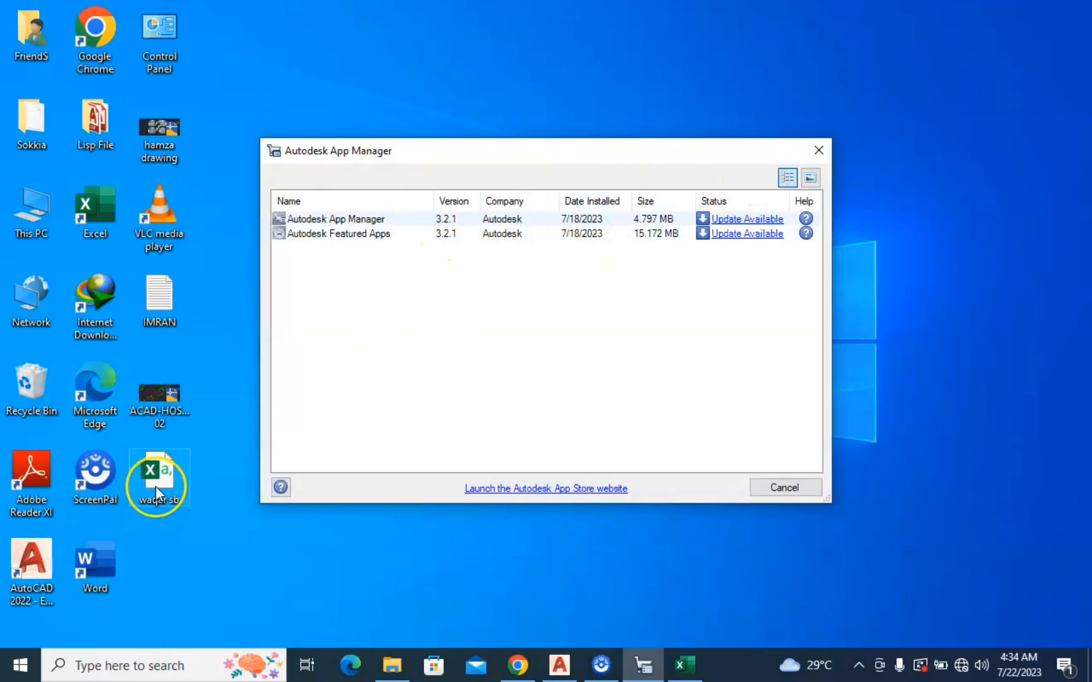
double_click(156, 486)
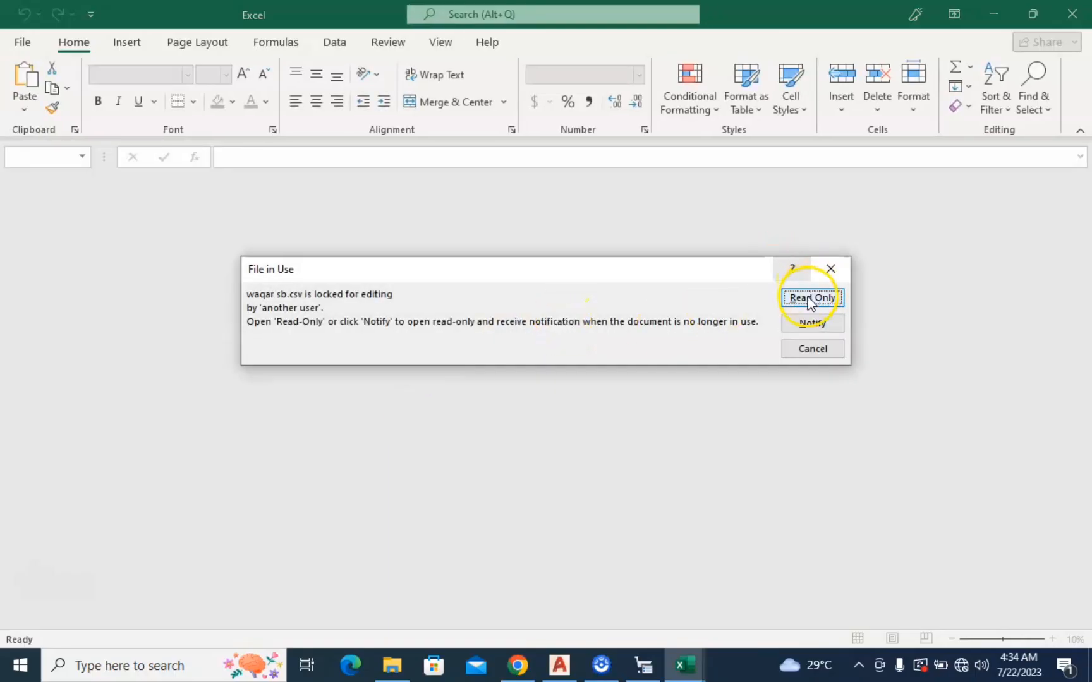
left_click(809, 299)
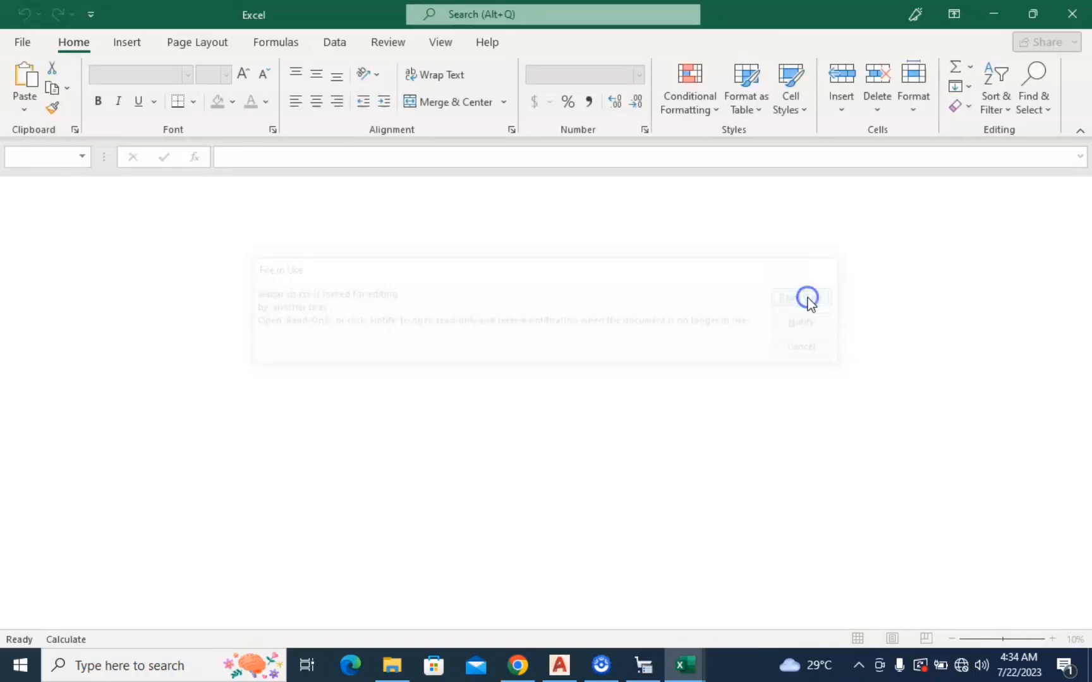
Autofit columns C and B of the CSV sheet to show the coordinates with all their decimals
left_click_drag(56, 212, 238, 266)
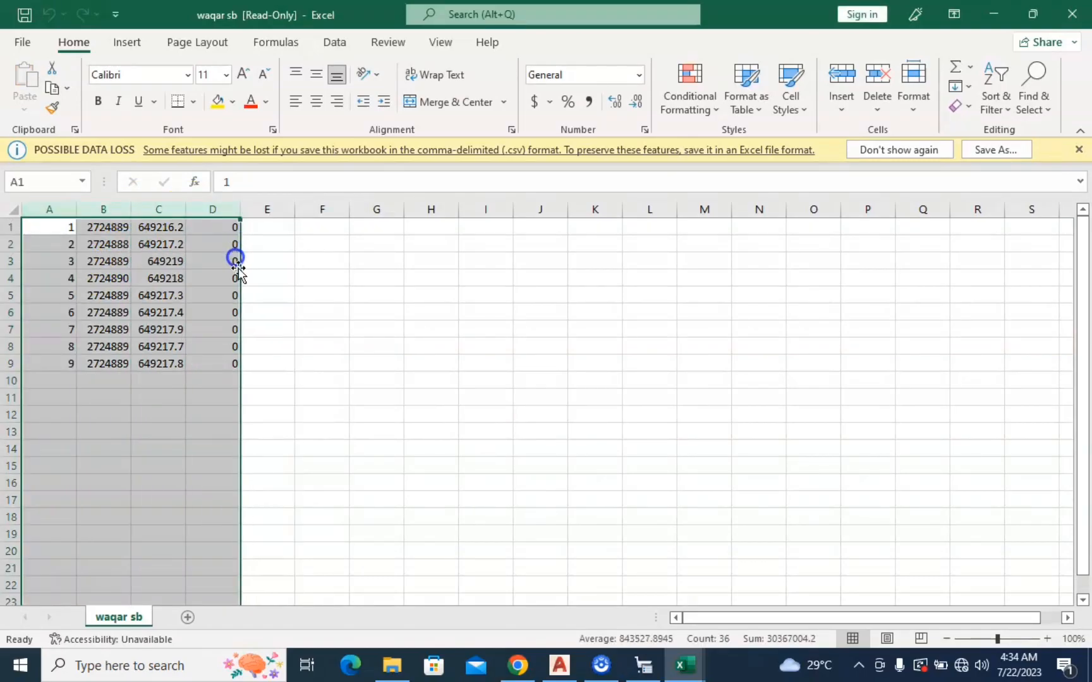
left_click(374, 312)
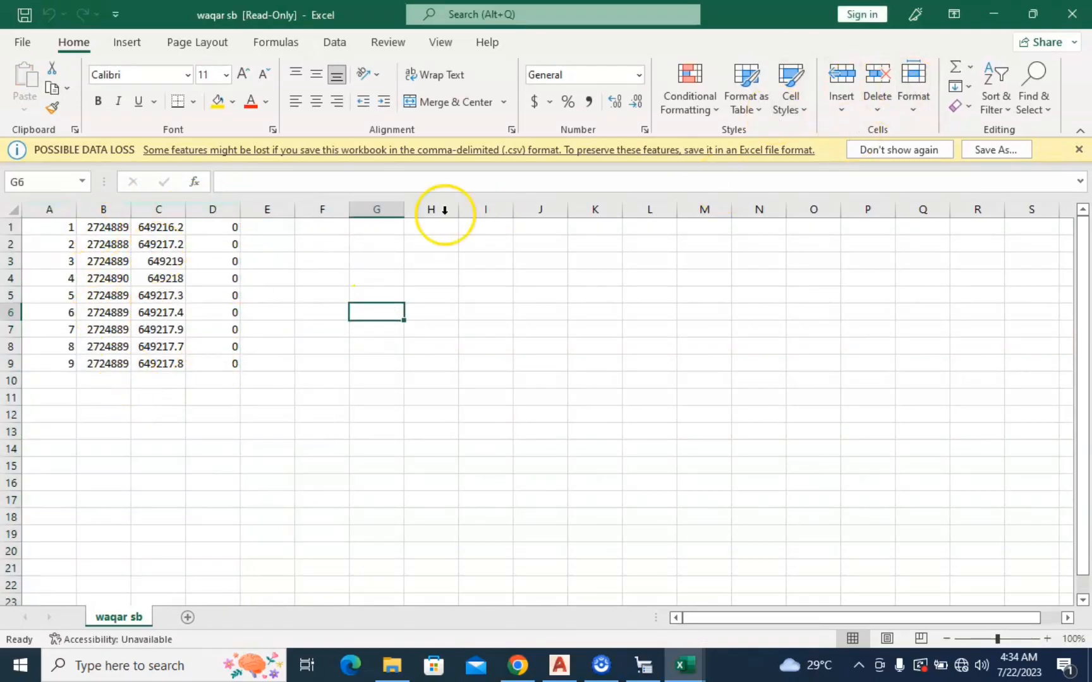
double_click(184, 214)
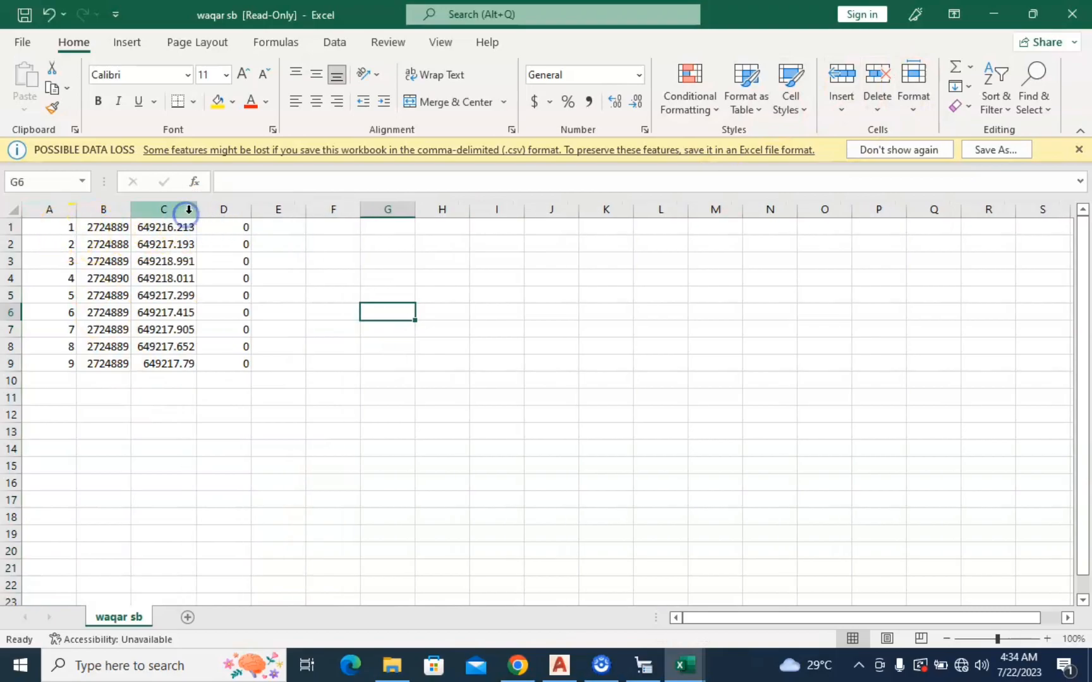
double_click(131, 210)
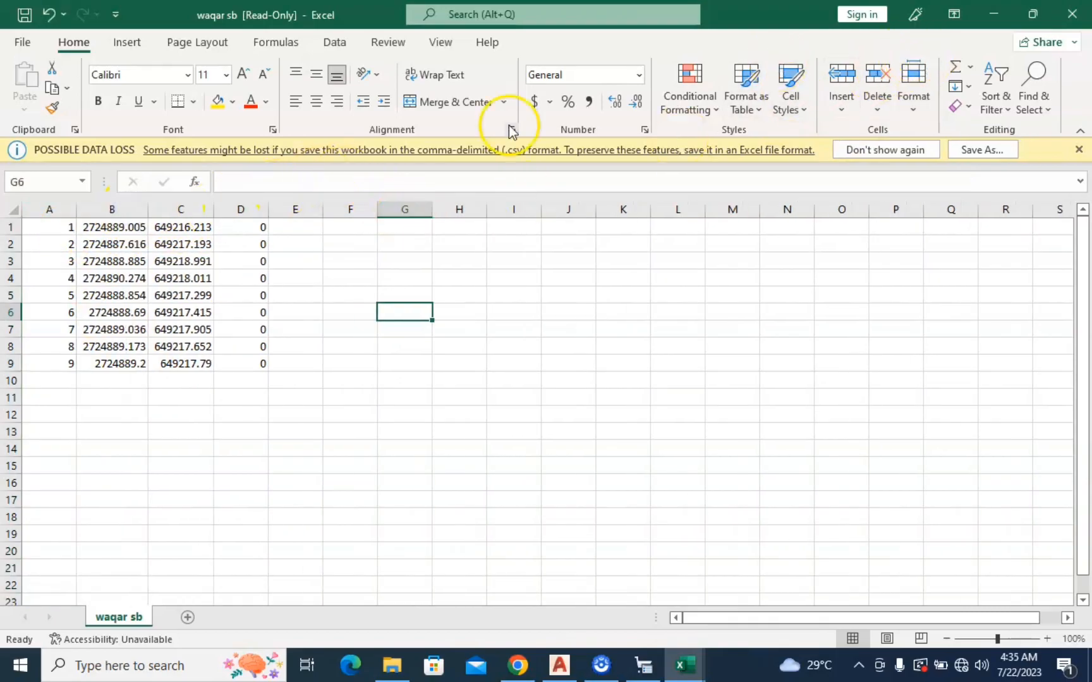
Switch to AutoCAD and examine the point numbers placed around the F6 footing and its hatched column
left_click(994, 14)
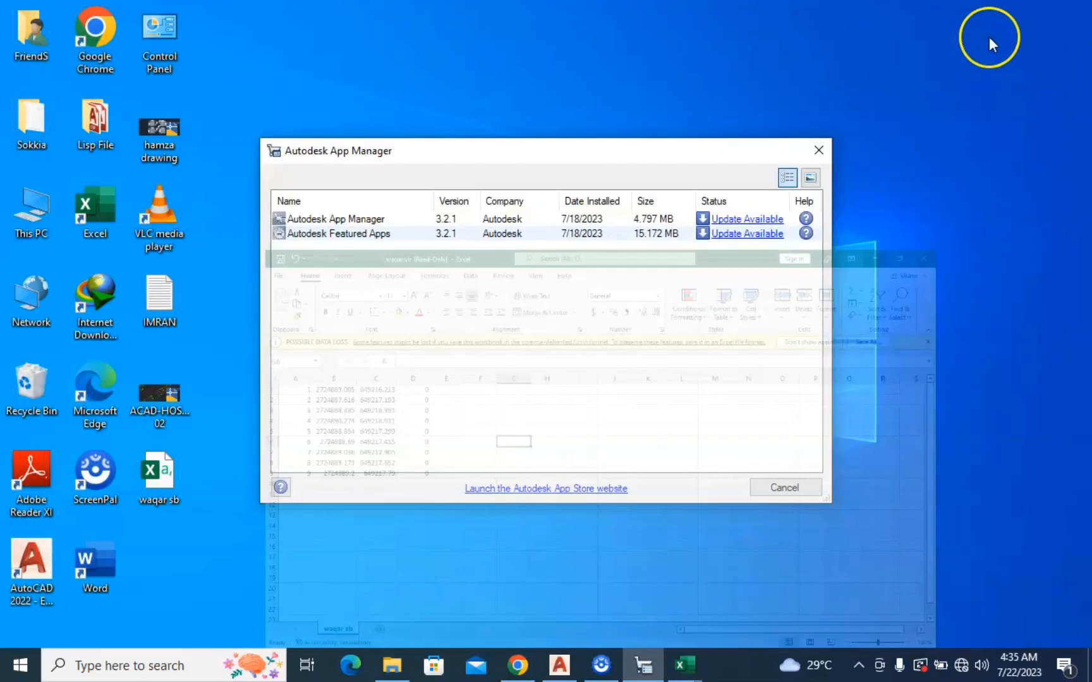
left_click(559, 665)
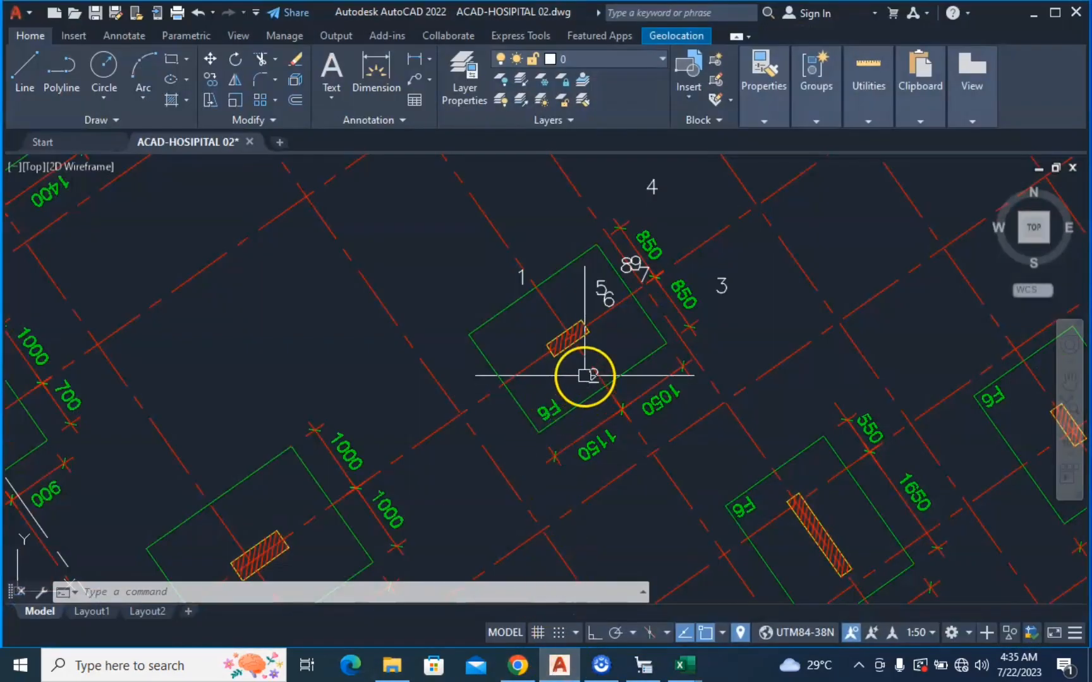
scroll(522, 327, "up", 2)
middle_click_drag(532, 337, 402, 458)
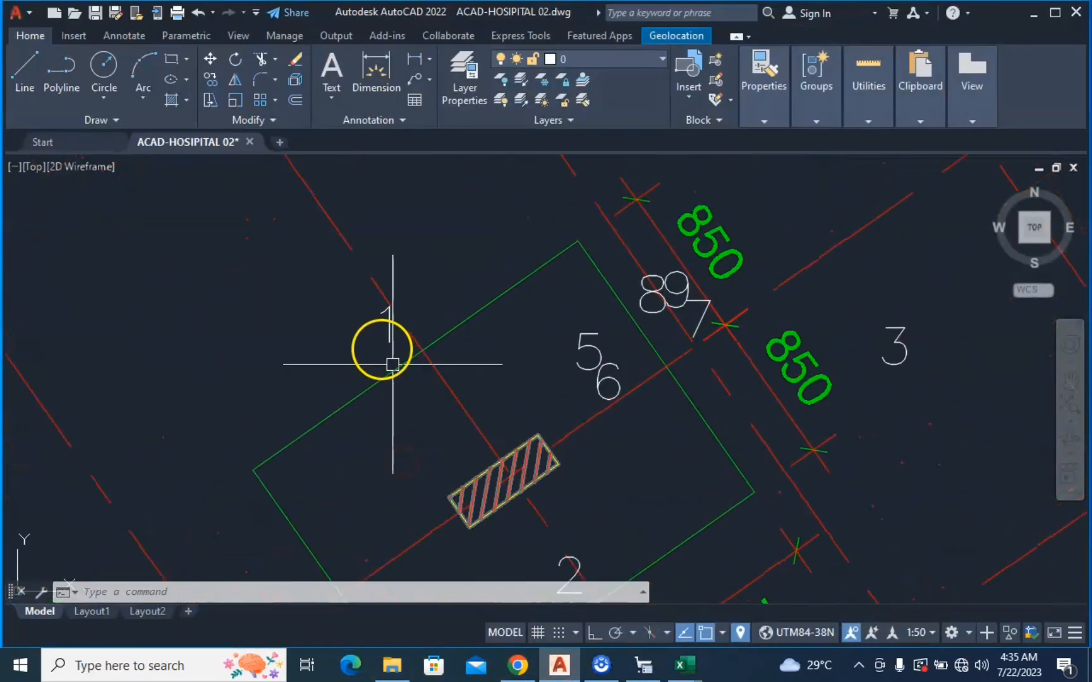
middle_click_drag(542, 436, 411, 292)
middle_click_drag(723, 209, 719, 426)
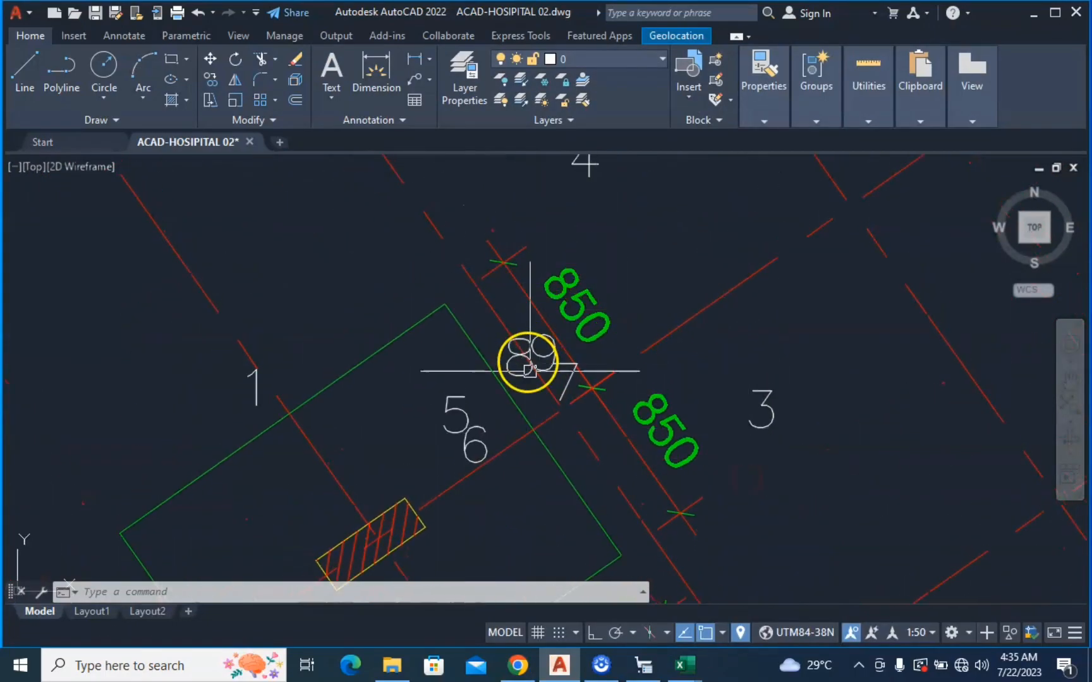
middle_click_drag(543, 426, 529, 487)
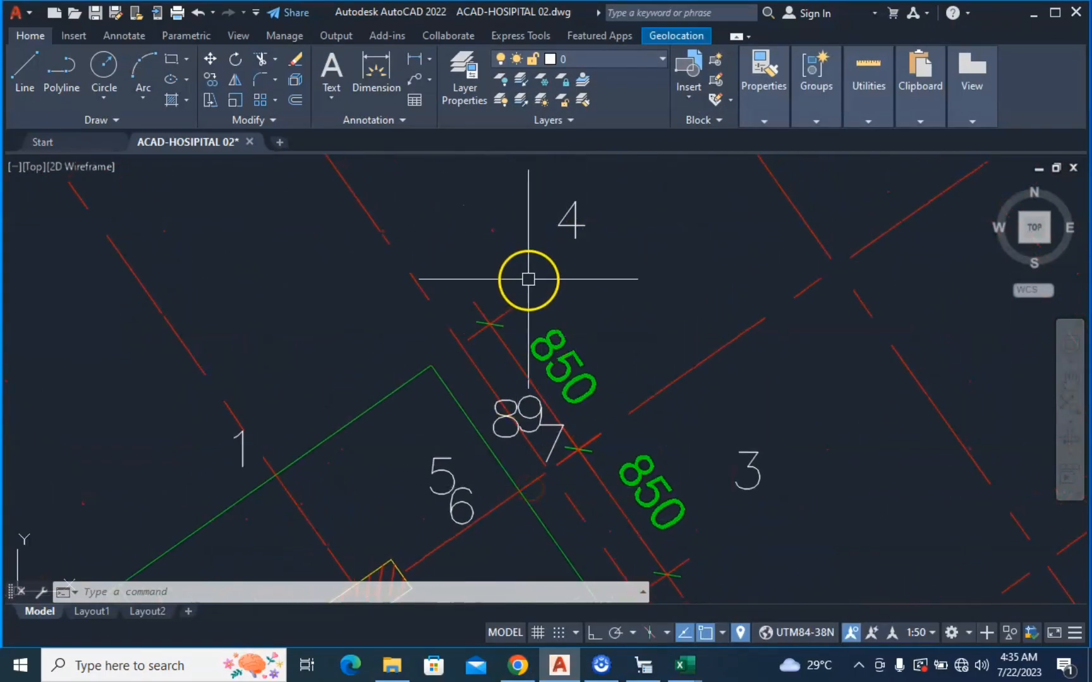
mouse_move(446, 461)
middle_mouse_down()
mouse_move(429, 341)
mouse_move(455, 265)
middle_mouse_up()
middle_click_drag(489, 394, 546, 336)
middle_click_drag(312, 311, 358, 402)
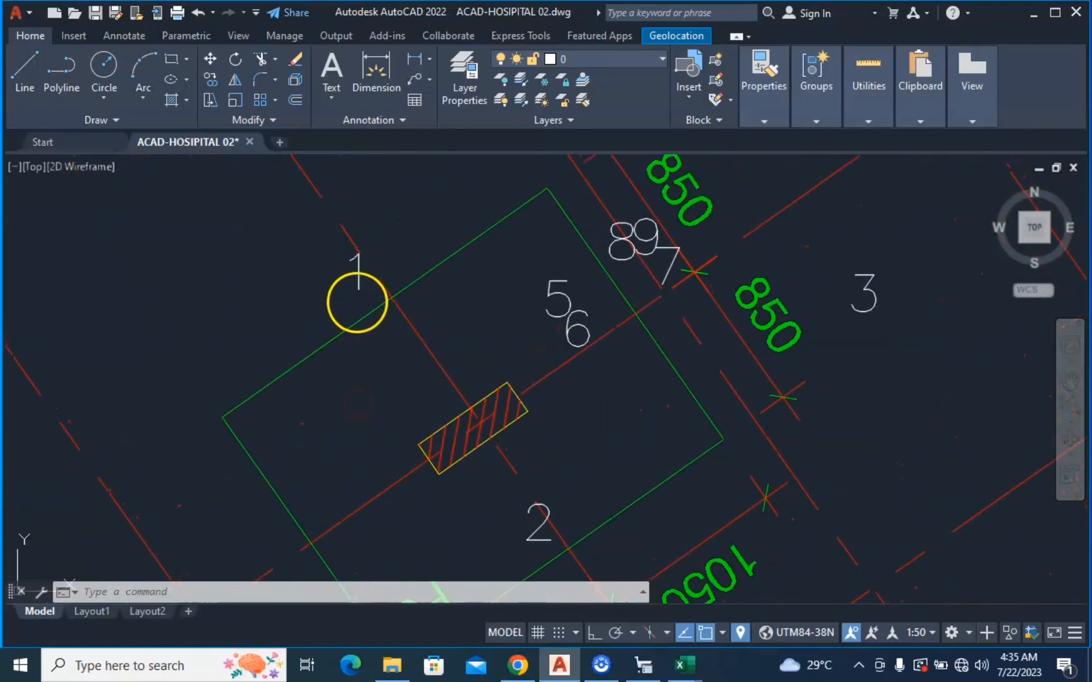
middle_click_drag(543, 338, 273, 417)
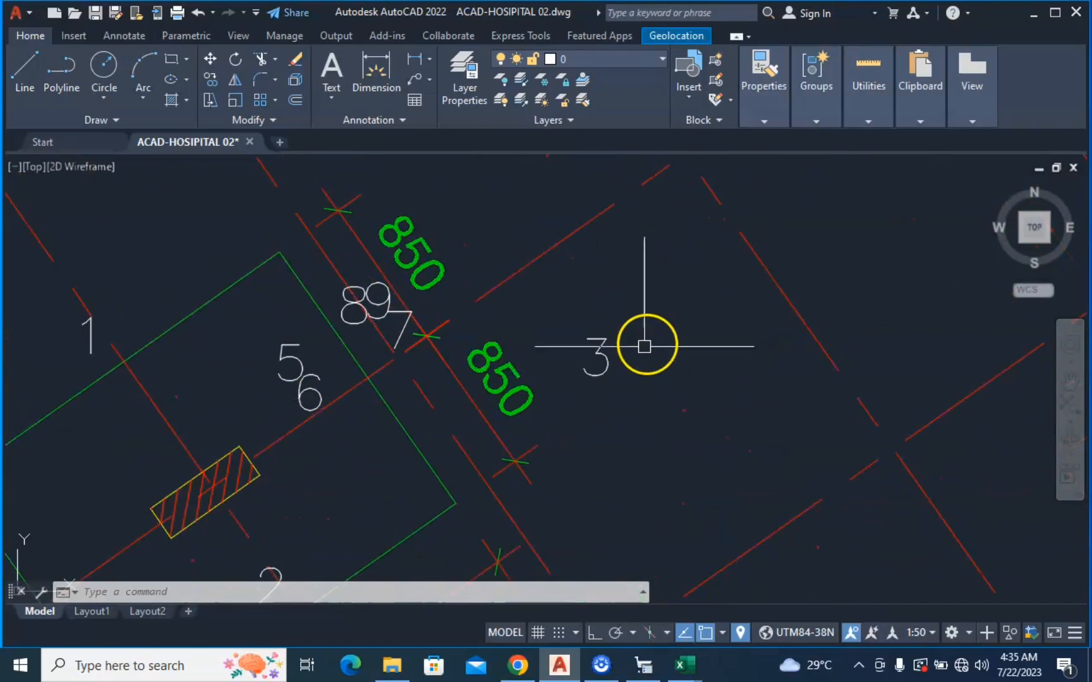
Select all the point numbers around the F6 footing with Select Similar, based on the number 1 text
middle_click_drag(126, 481, 480, 381)
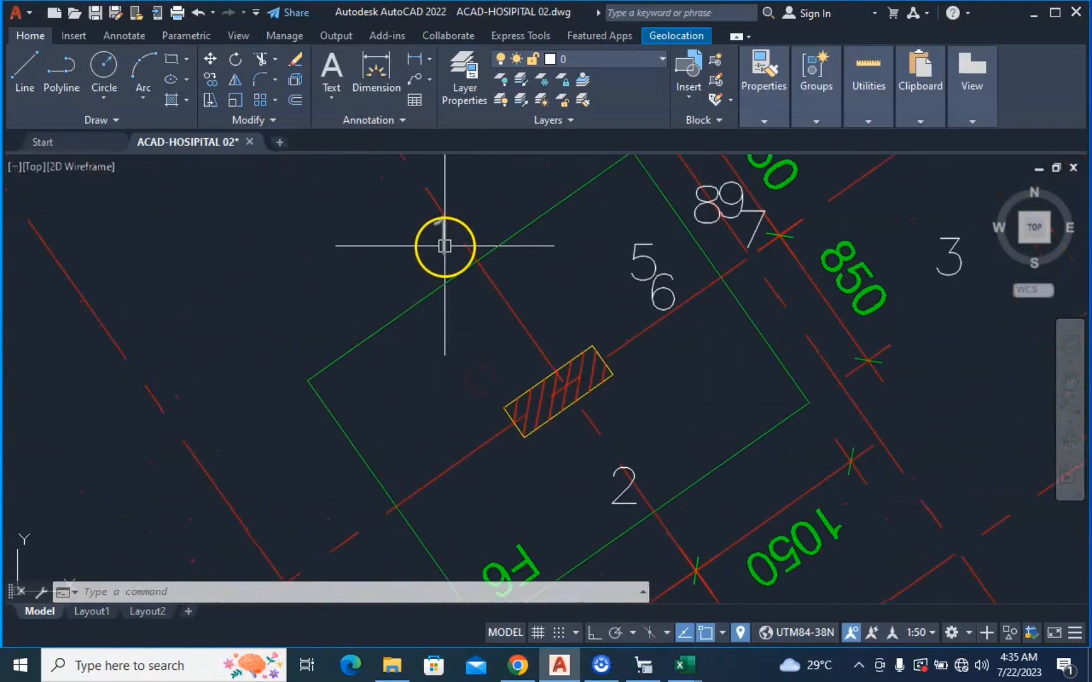
left_click(444, 247)
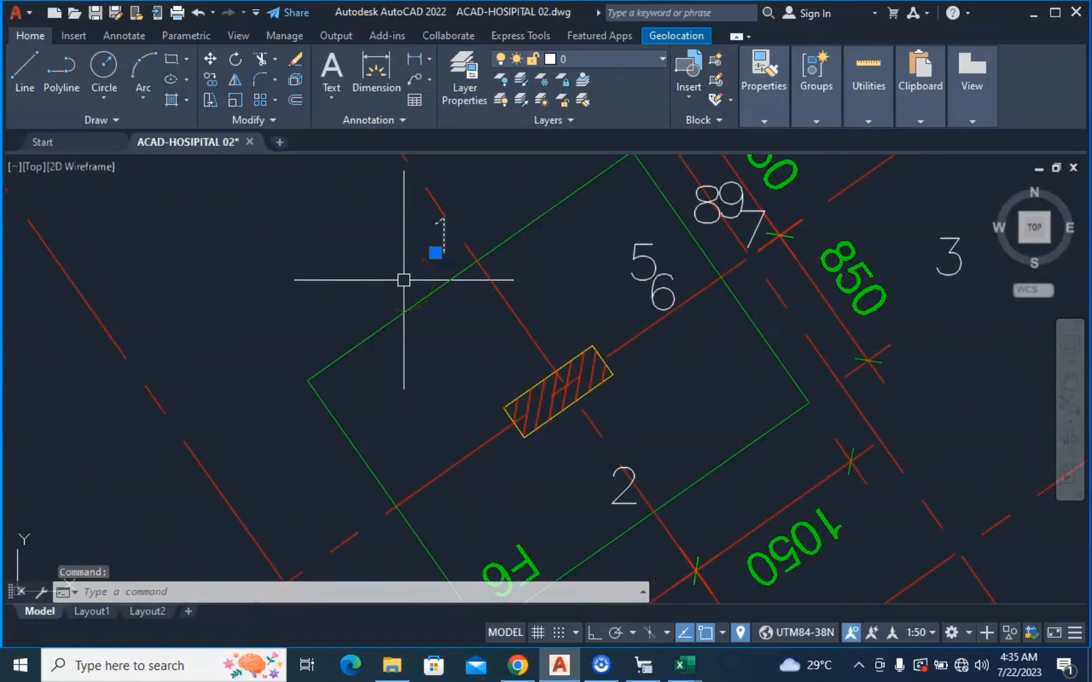
left_click(435, 253)
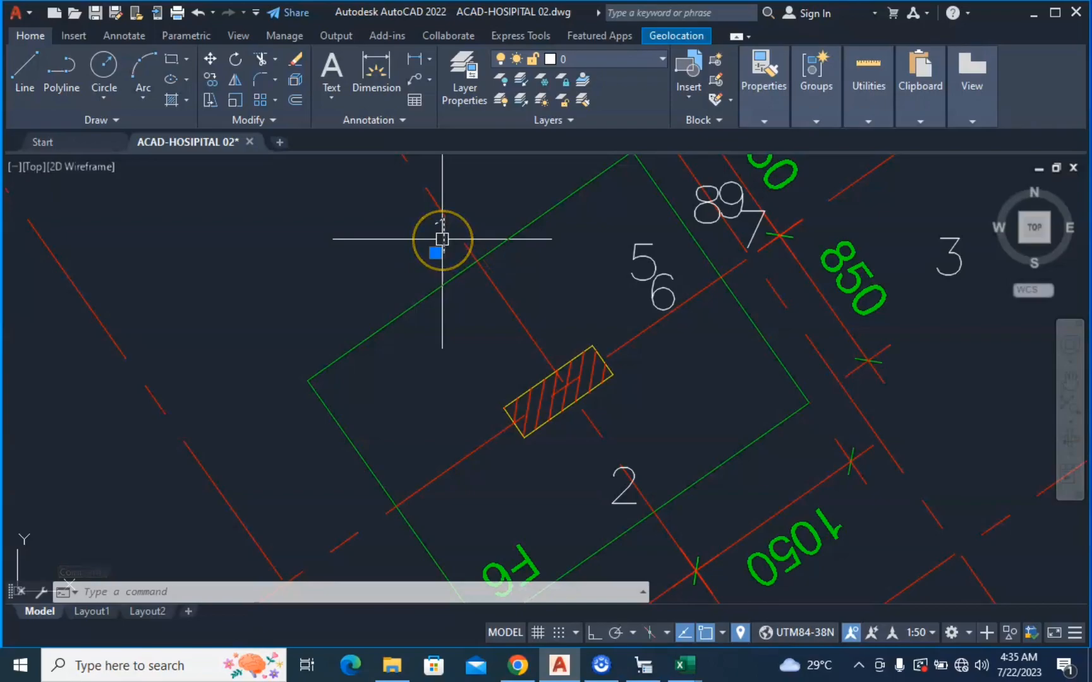
right_click(437, 238)
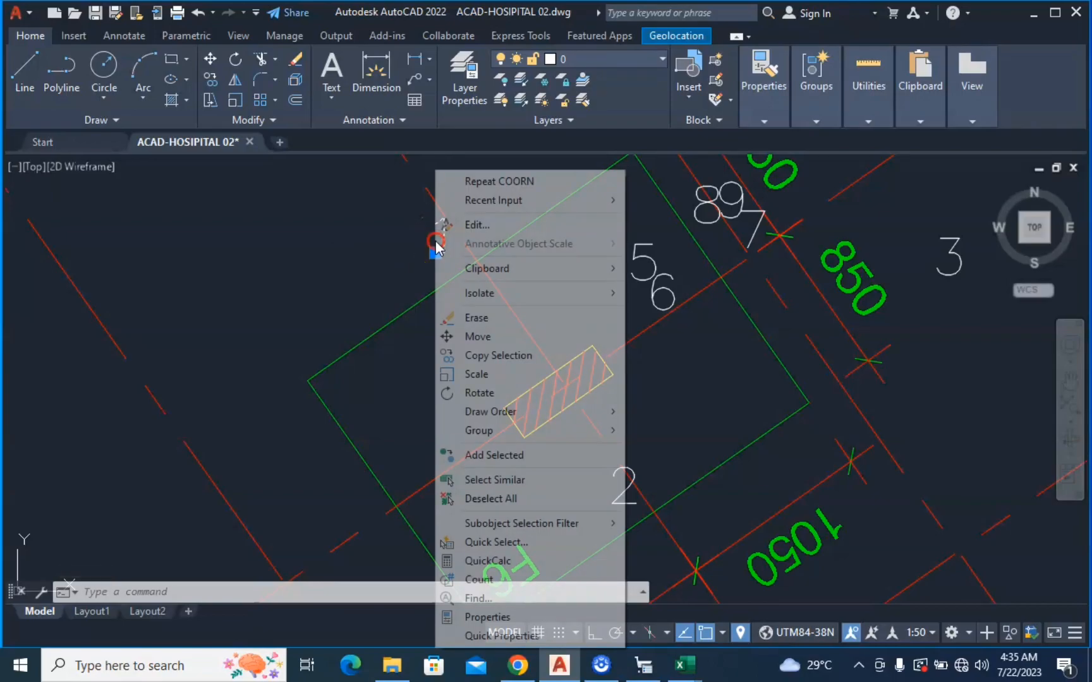
left_click(505, 487)
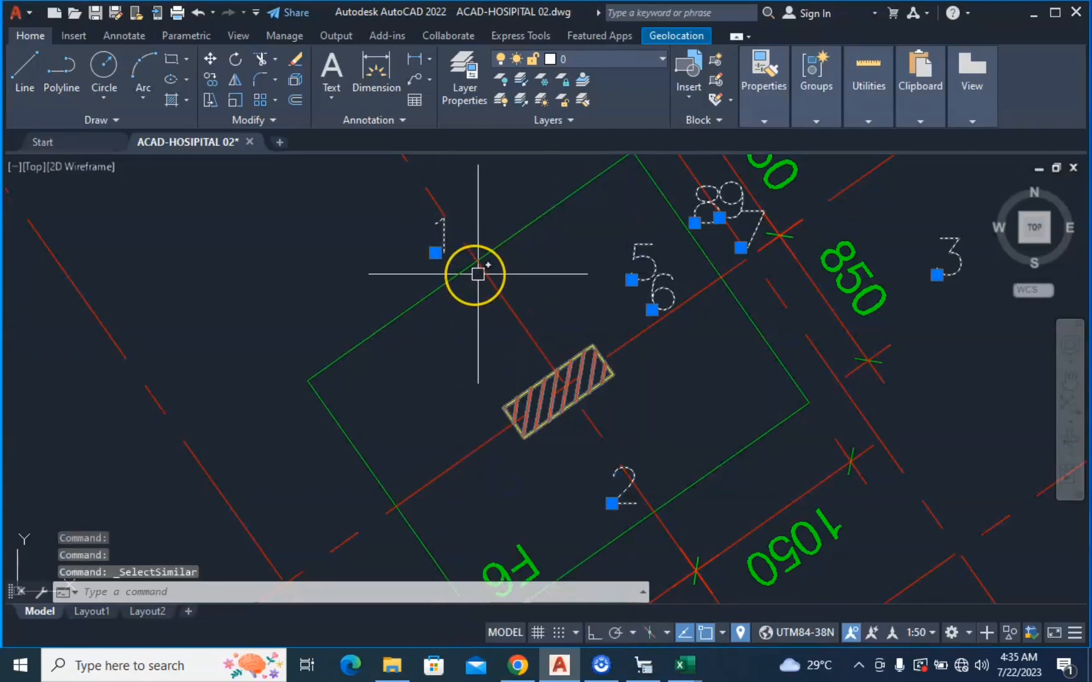
Move the selected point numbers together so that number 1 sits beside its corner of the F6 footing
type("m")
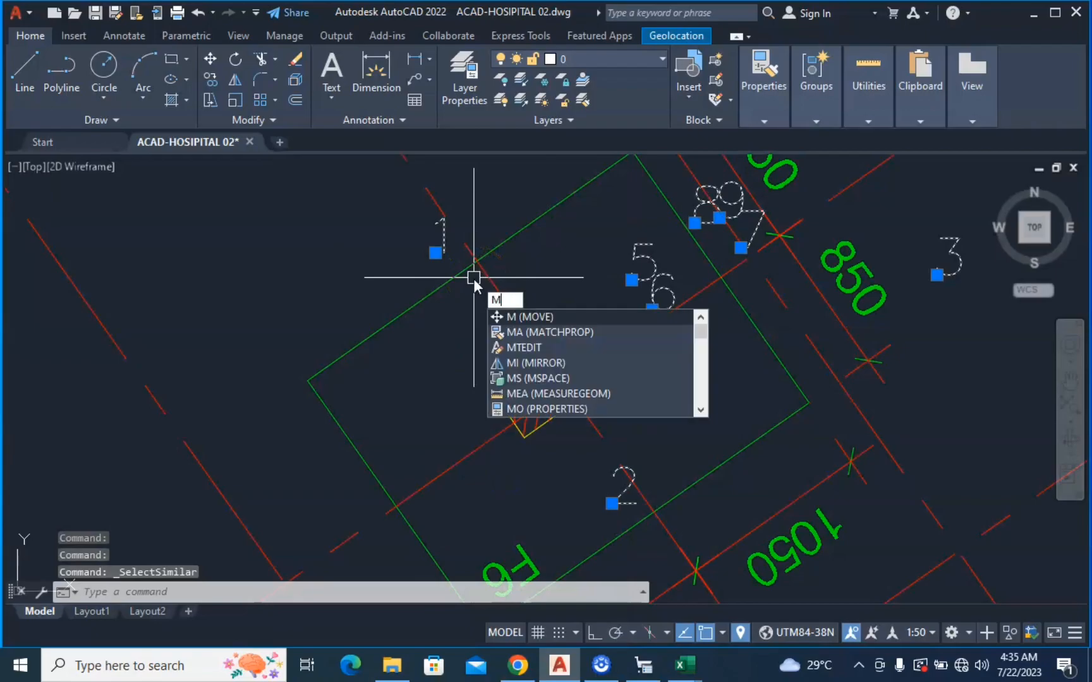
key("Return")
left_click(444, 257)
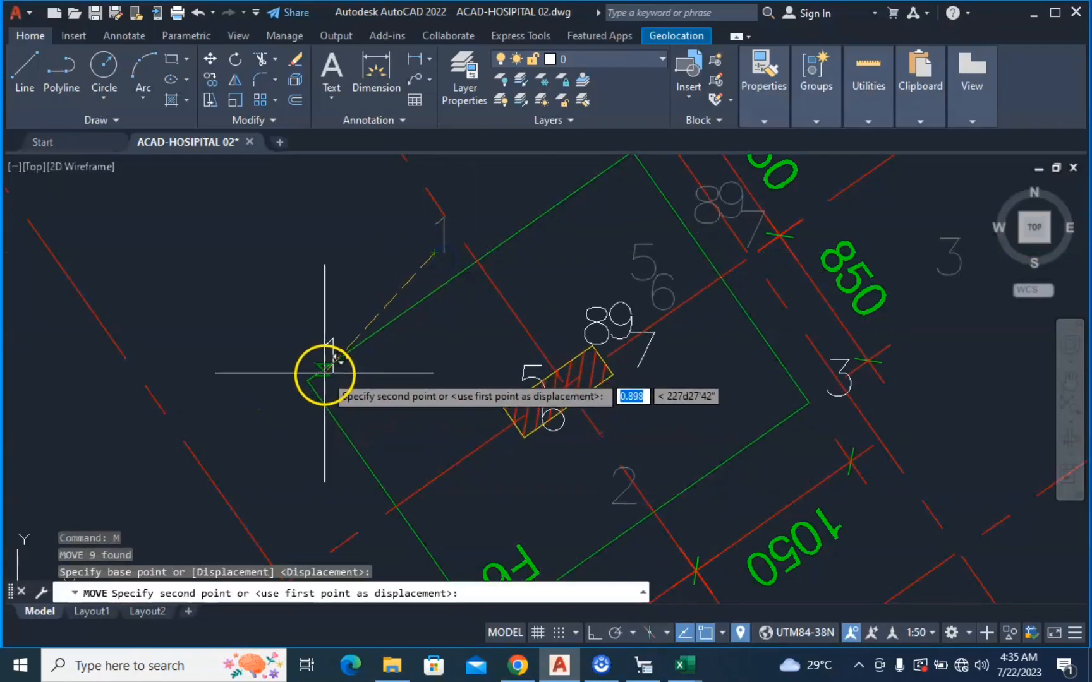
left_click(294, 381)
Examine the moved point numbers at the hatched column's corners and at footing corner 1, leaving nothing selected
mouse_move(435, 351)
middle_mouse_down()
mouse_move(327, 221)
mouse_move(403, 350)
mouse_move(357, 267)
middle_mouse_up()
middle_click_drag(422, 326, 465, 506)
scroll(424, 300, "up", 4)
middle_click_drag(431, 321, 559, 287)
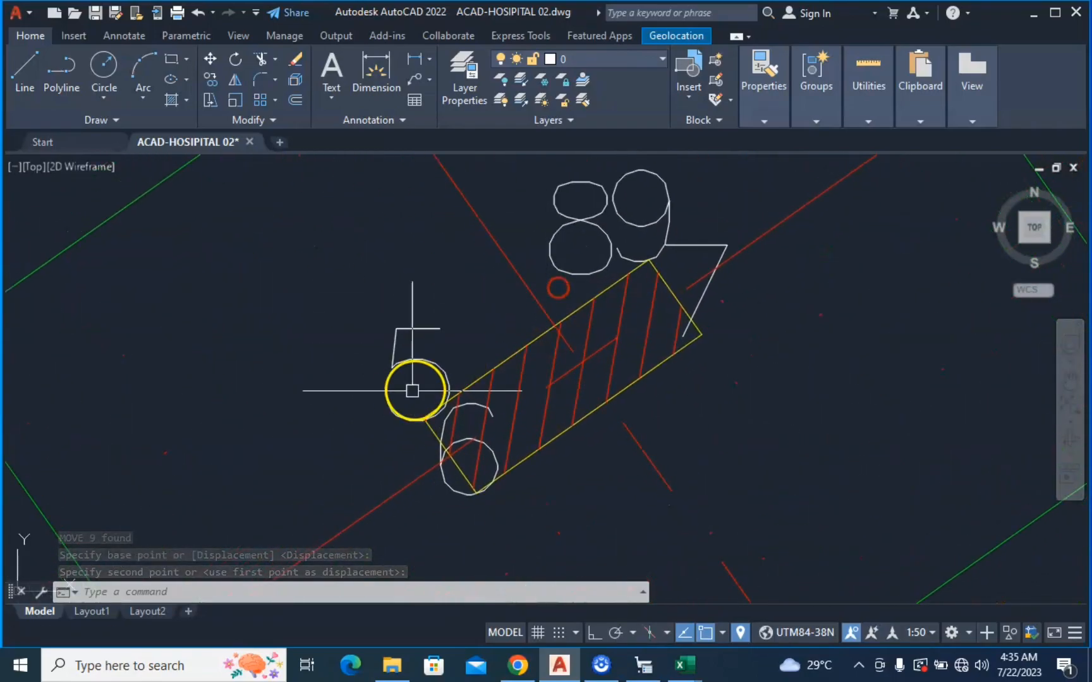
scroll(402, 380, "up", 2)
middle_click_drag(411, 396, 431, 357)
left_click(443, 322)
left_click(414, 302)
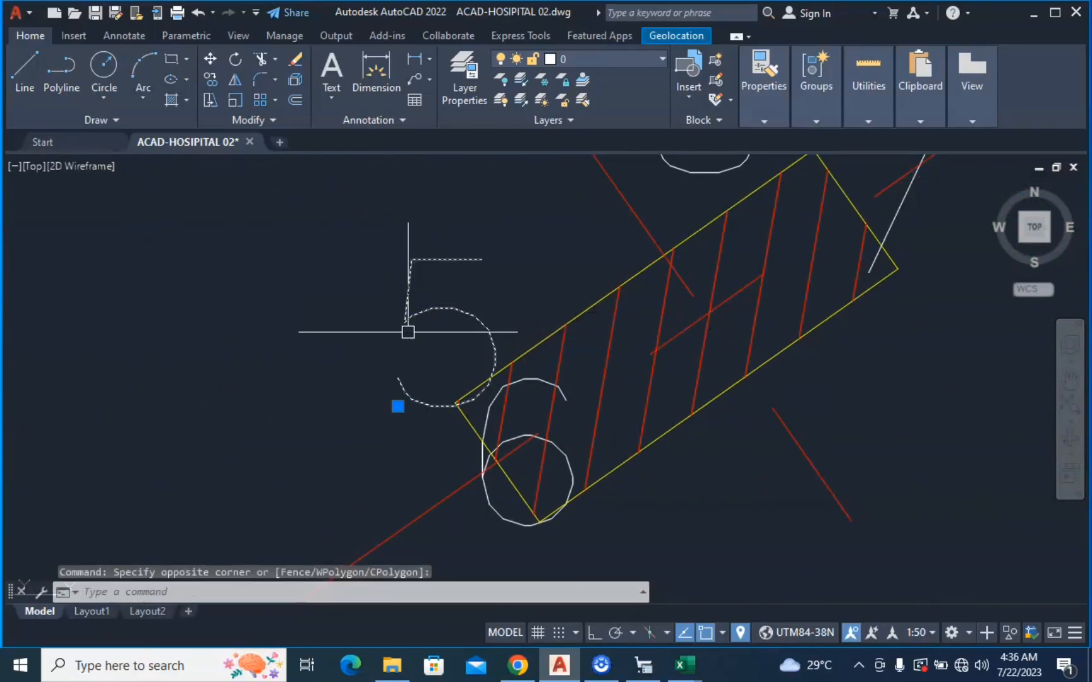
middle_click_drag(415, 356, 910, 359)
scroll(422, 363, "down", 4)
middle_click_drag(431, 360, 531, 436)
middle_click_drag(455, 420, 601, 364)
middle_click_drag(501, 387, 470, 462)
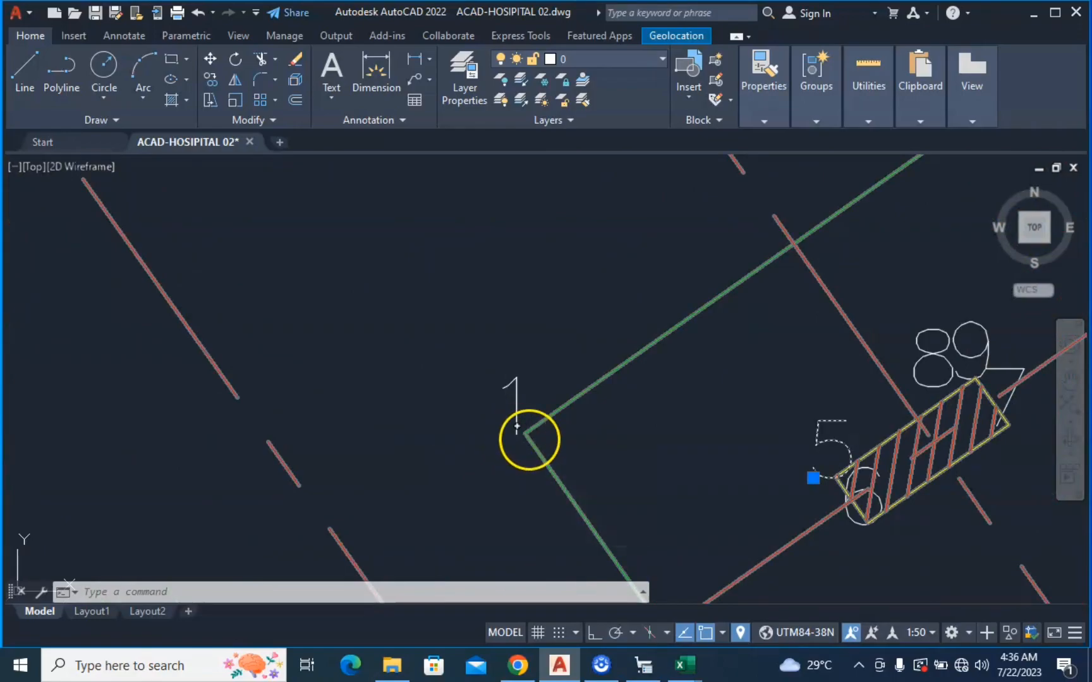
scroll(517, 427, "up", 2)
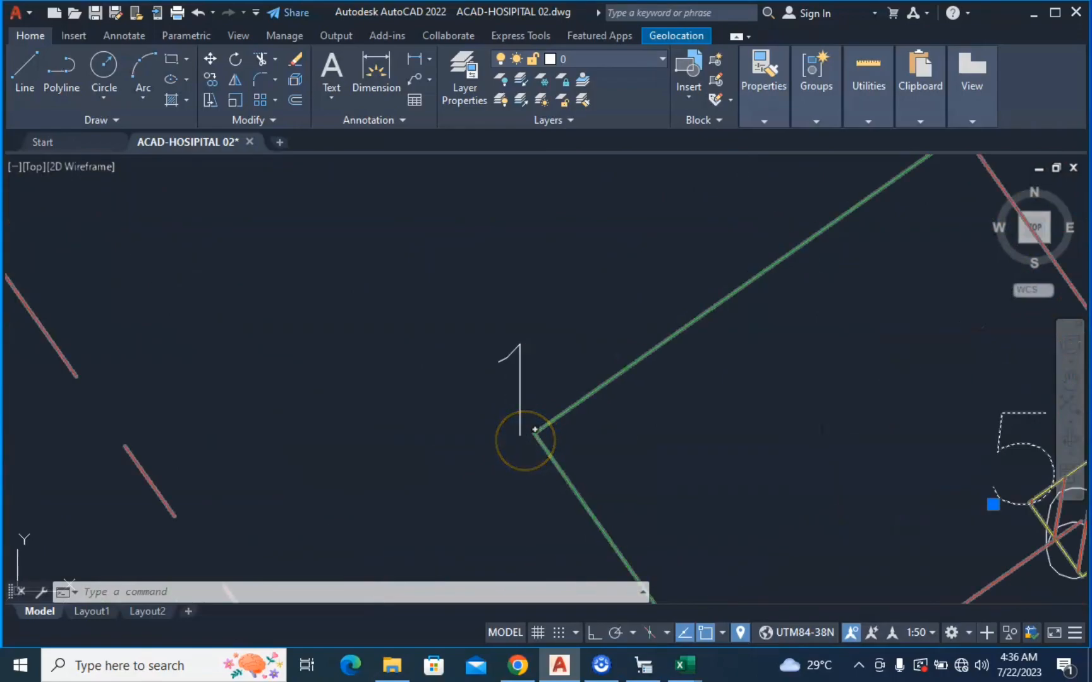
left_click(524, 438)
key("Escape")
key("Escape")
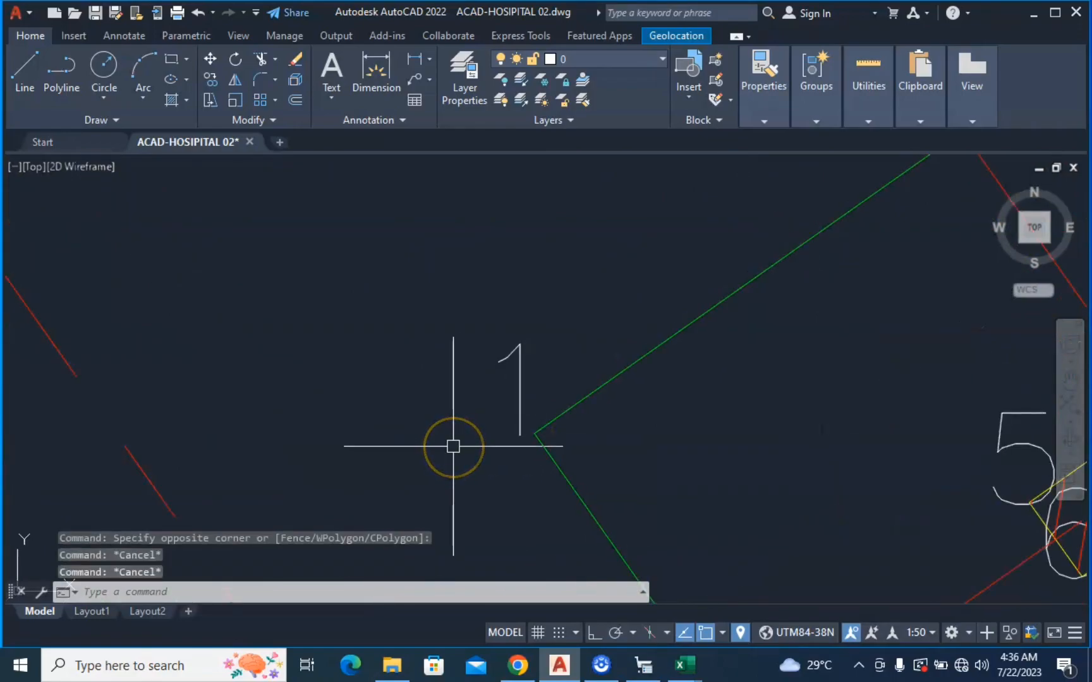
Load the XYCOORD LISP file from the Lisp File folder and dismiss its message
type("ap")
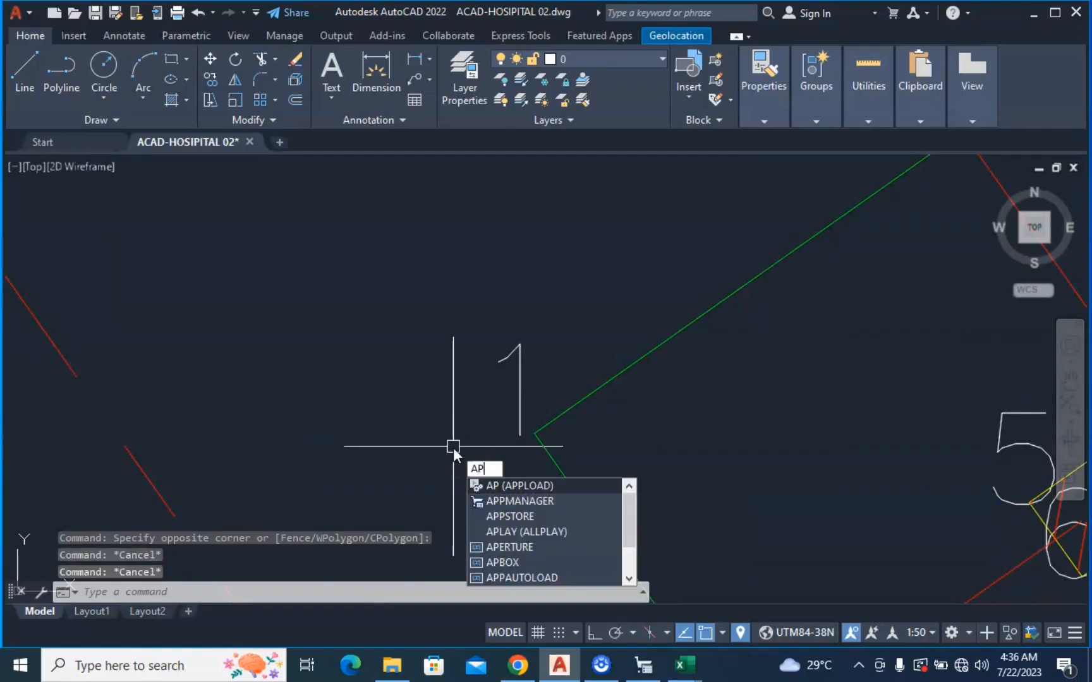
left_click(503, 486)
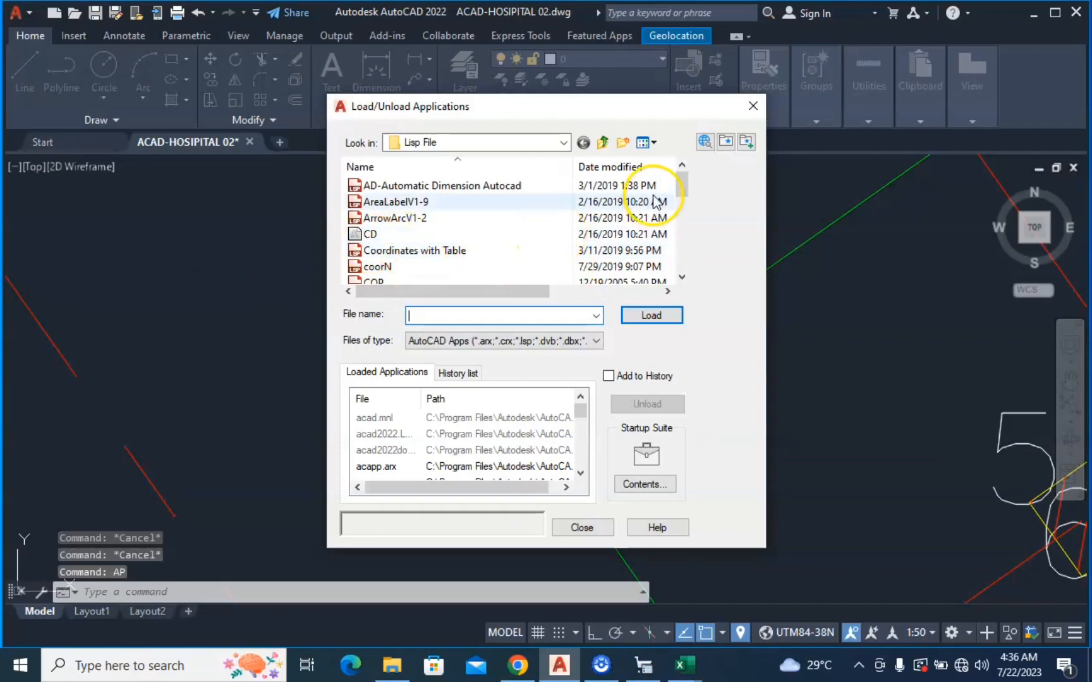
left_click_drag(682, 182, 692, 309)
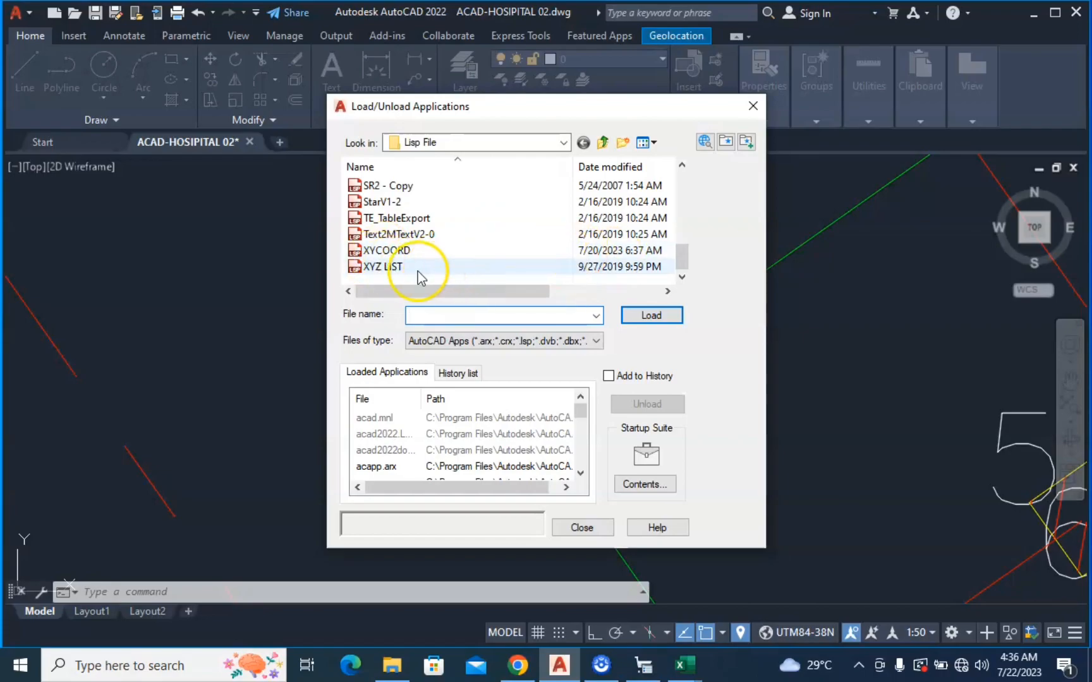
left_click(387, 251)
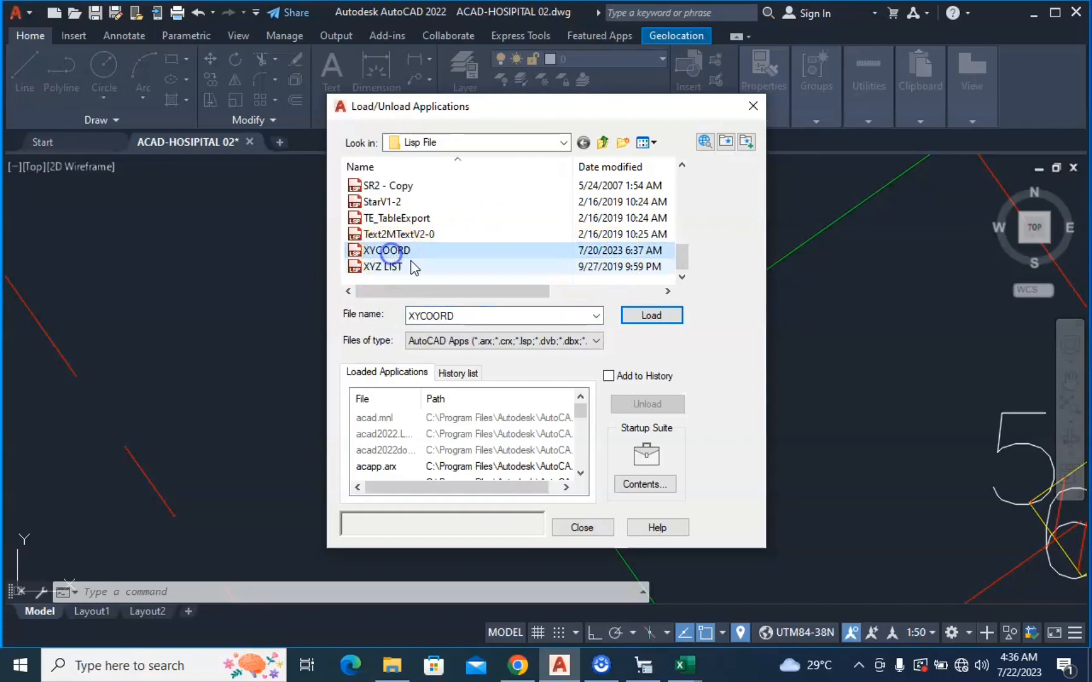
left_click(647, 320)
left_click(582, 530)
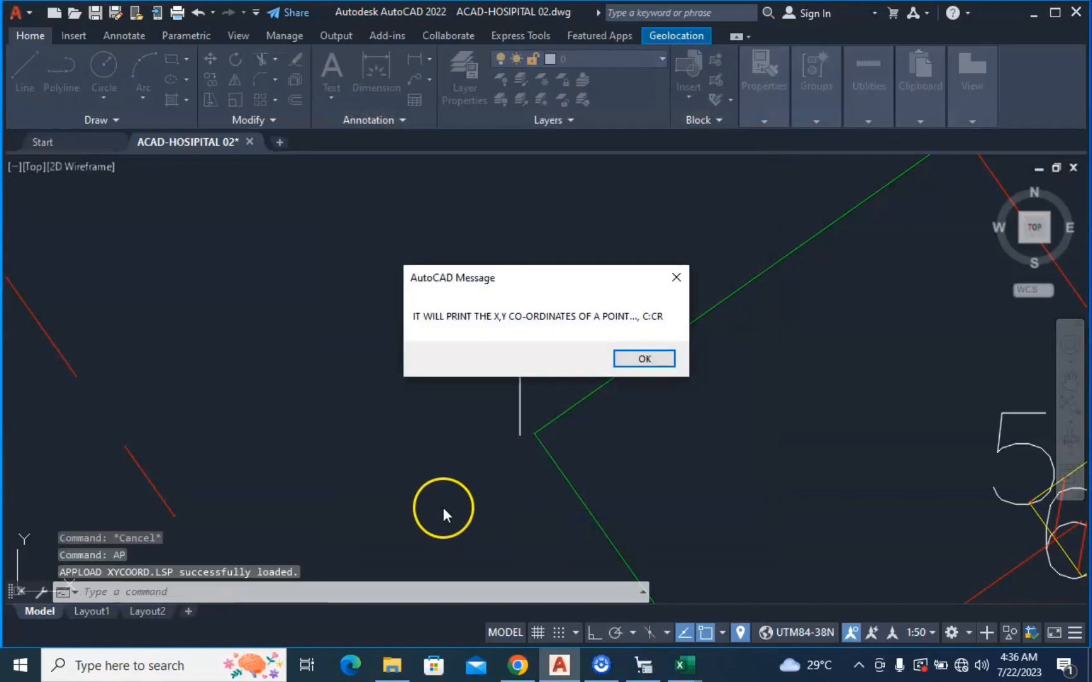
left_click(676, 279)
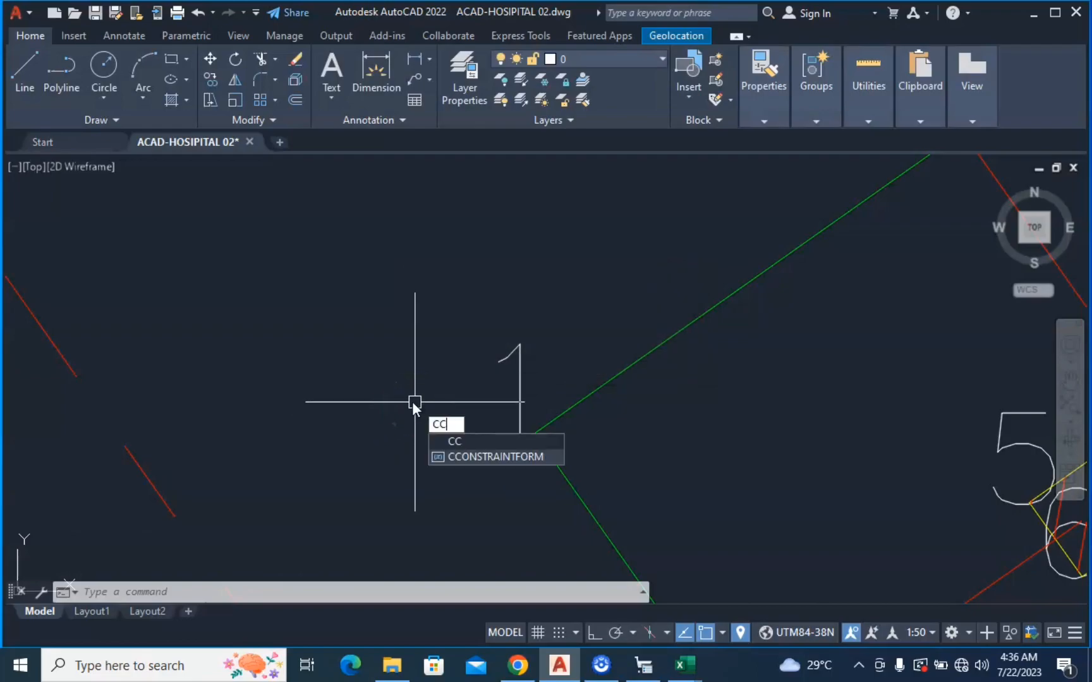
Label the coordinates of footing corner 1 with the CC command, placing the text outside the footing above the corner
key("Return")
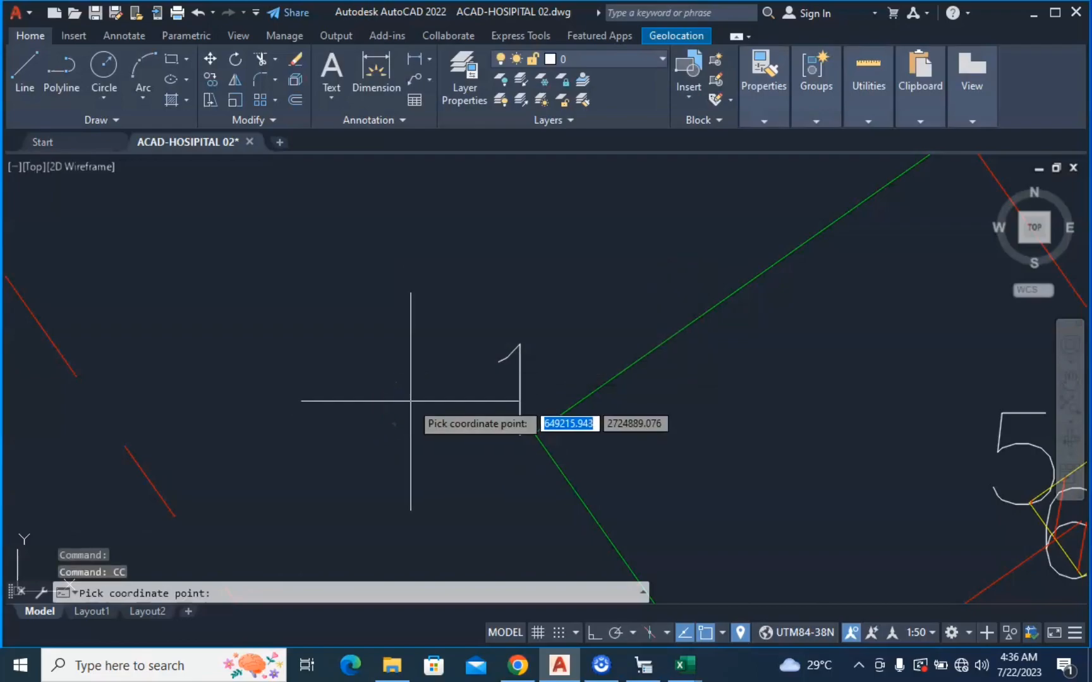
left_click(535, 434)
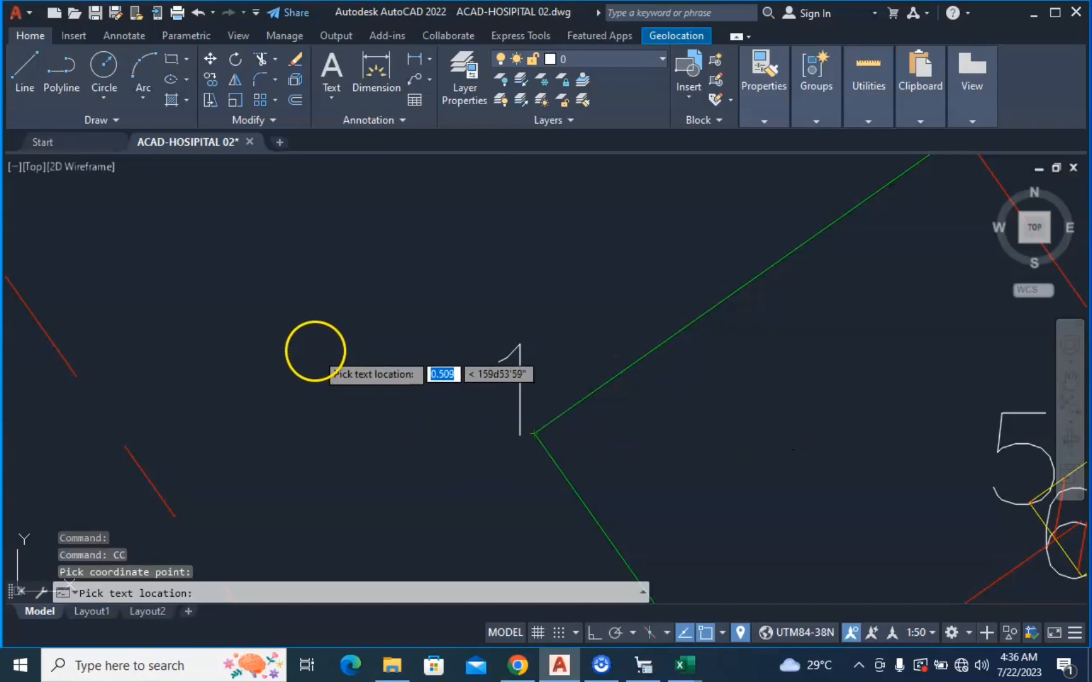
scroll(335, 339, "down", 2)
left_click(308, 307)
Check the original coordinate sheet in Excel for point 1 and return to the labelled footing in AutoCAD
mouse_move(505, 419)
middle_mouse_down()
mouse_move(341, 341)
mouse_move(429, 309)
mouse_move(304, 312)
mouse_move(171, 263)
mouse_move(219, 224)
middle_mouse_up()
scroll(410, 310, "down", 2)
scroll(411, 312, "down", 3)
scroll(177, 259, "up", 3)
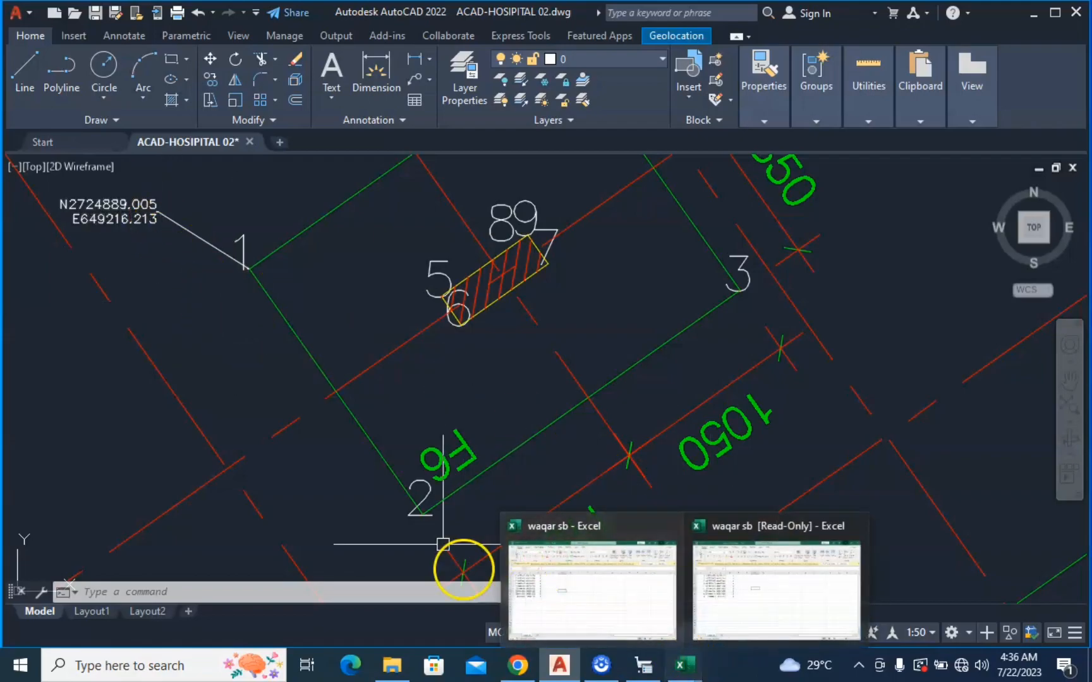
mouse_move(684, 665)
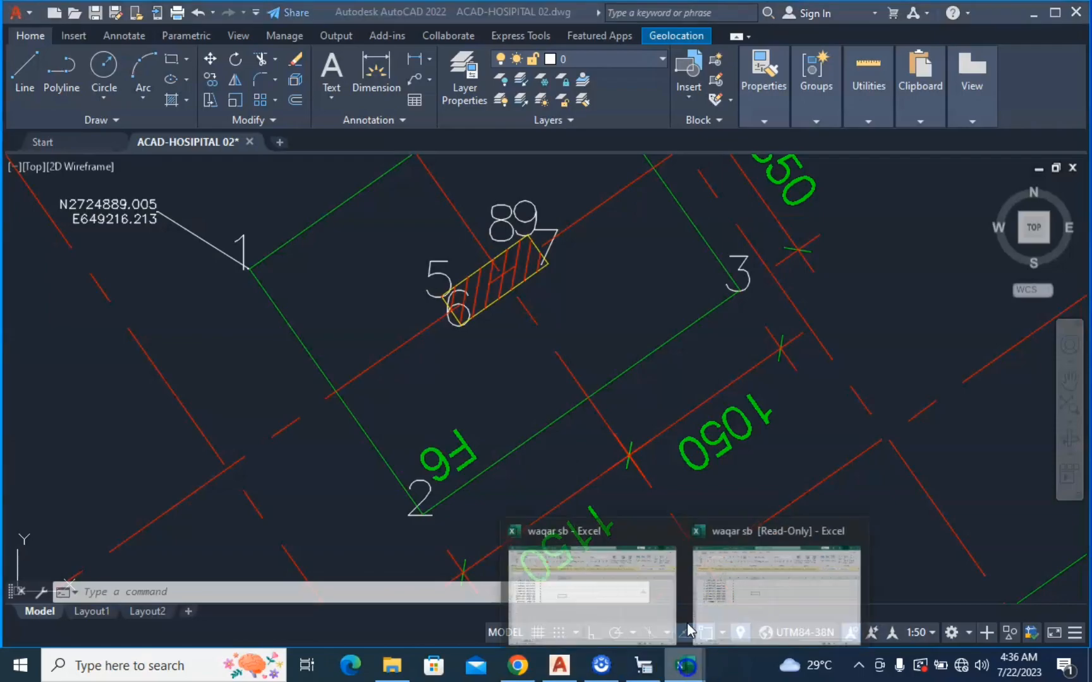
left_click(628, 597)
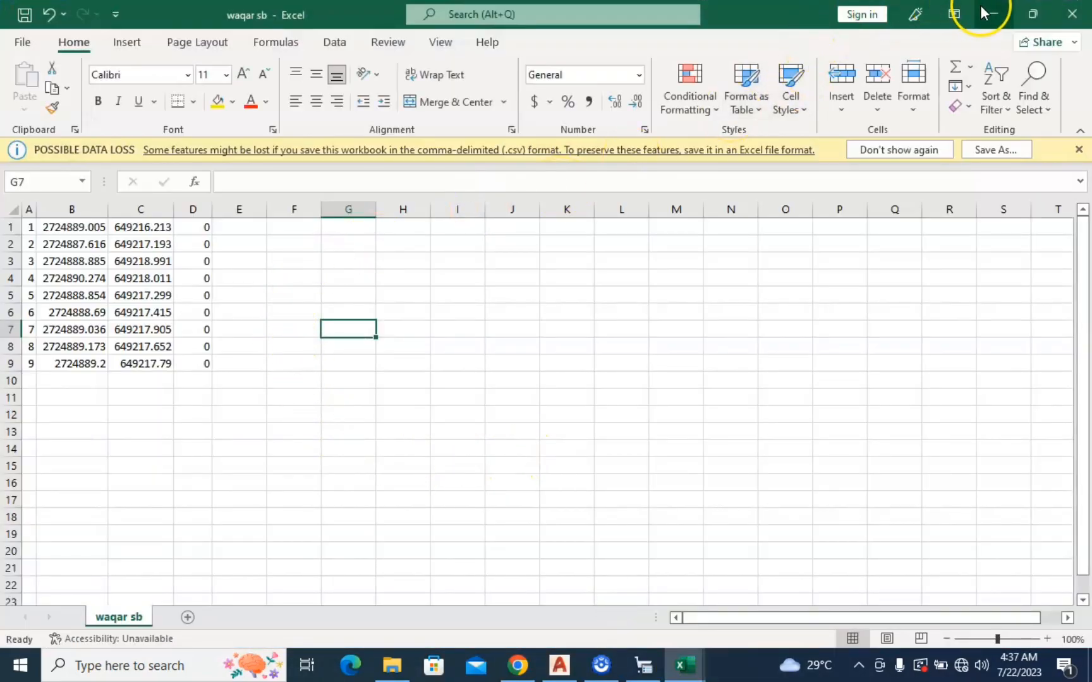
left_click(990, 16)
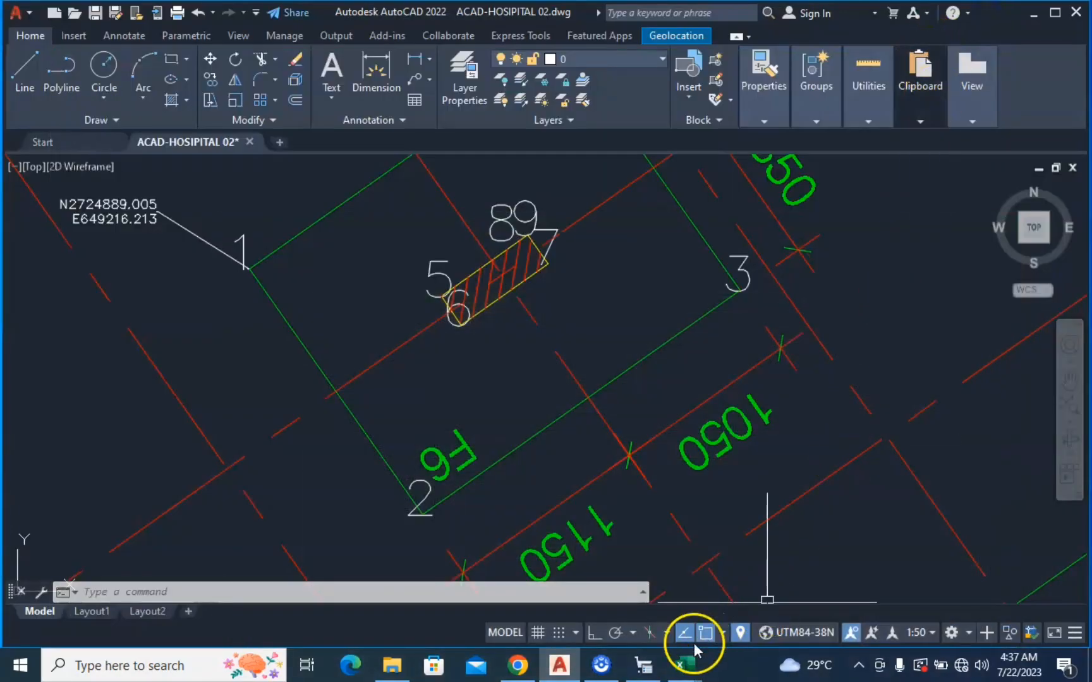
Show the read-only CSV in a smaller Excel window over the drawing and compare its first row with corner 1's coordinate label
mouse_move(689, 665)
left_click(762, 588)
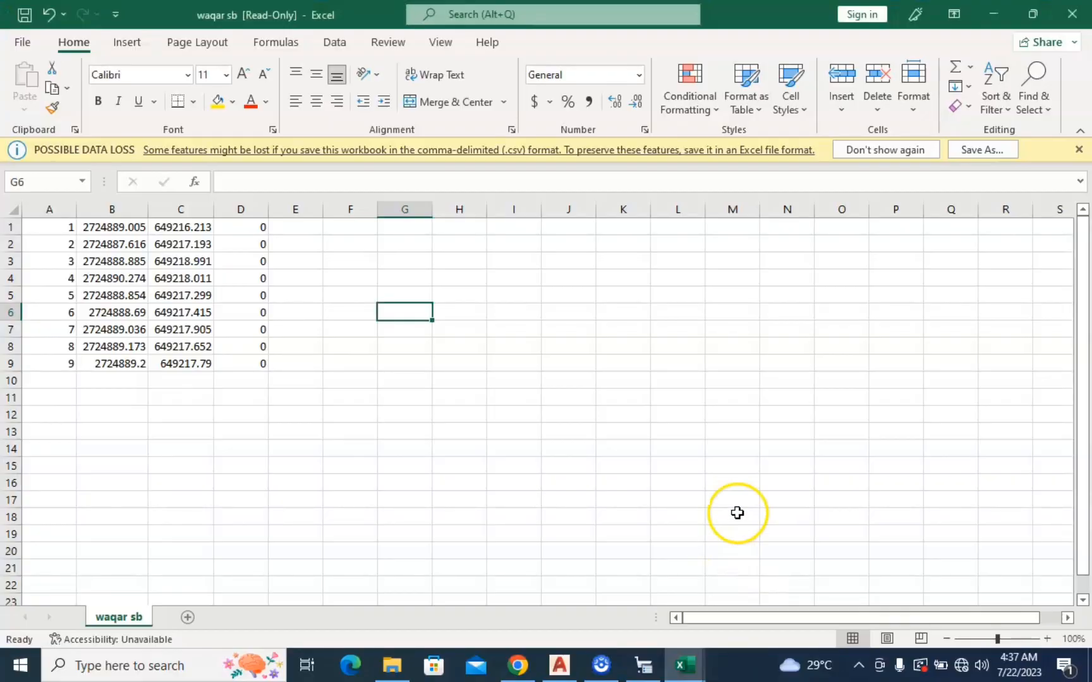
left_click(1033, 14)
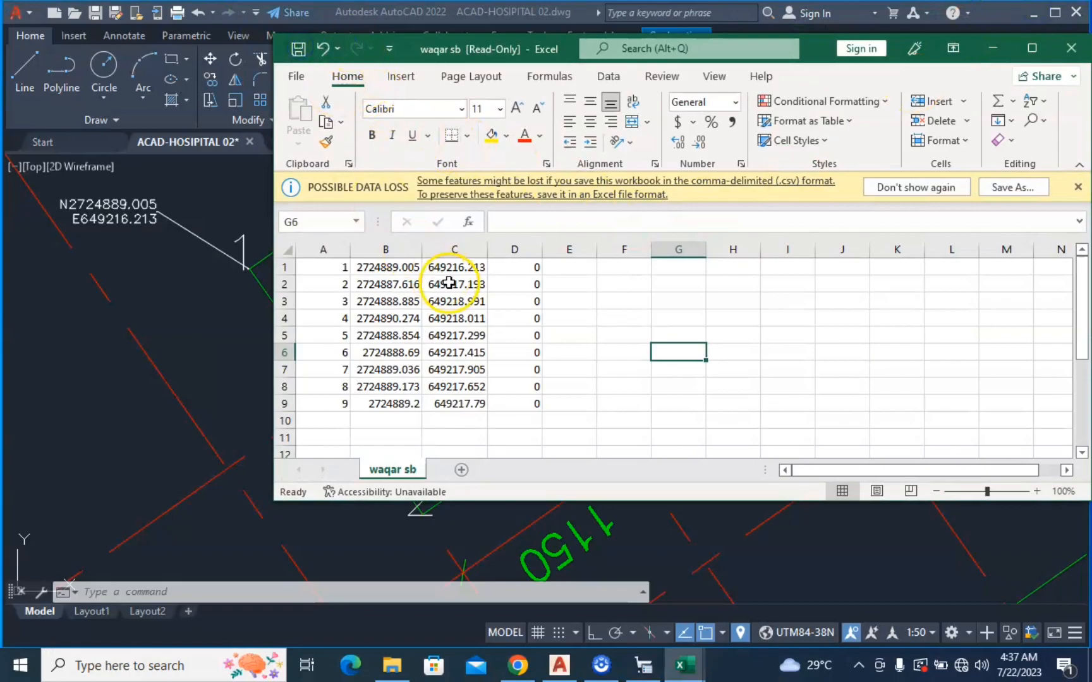
mouse_move(451, 41)
left_mouse_down()
mouse_move(381, 39)
mouse_move(341, 1)
left_mouse_up()
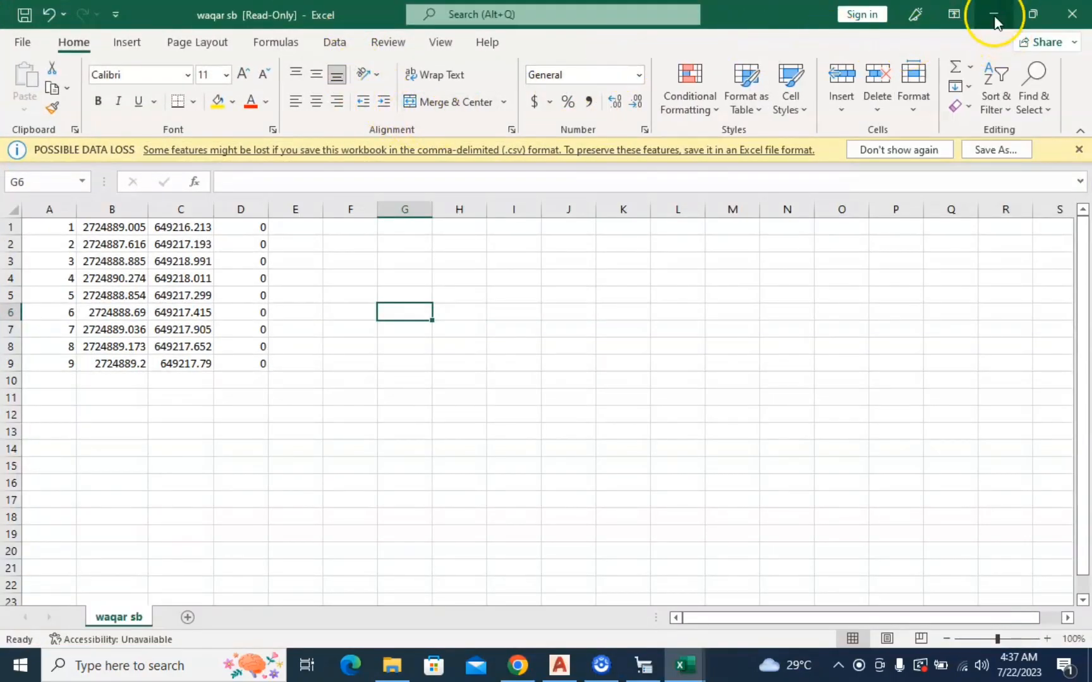
left_click(1019, 16)
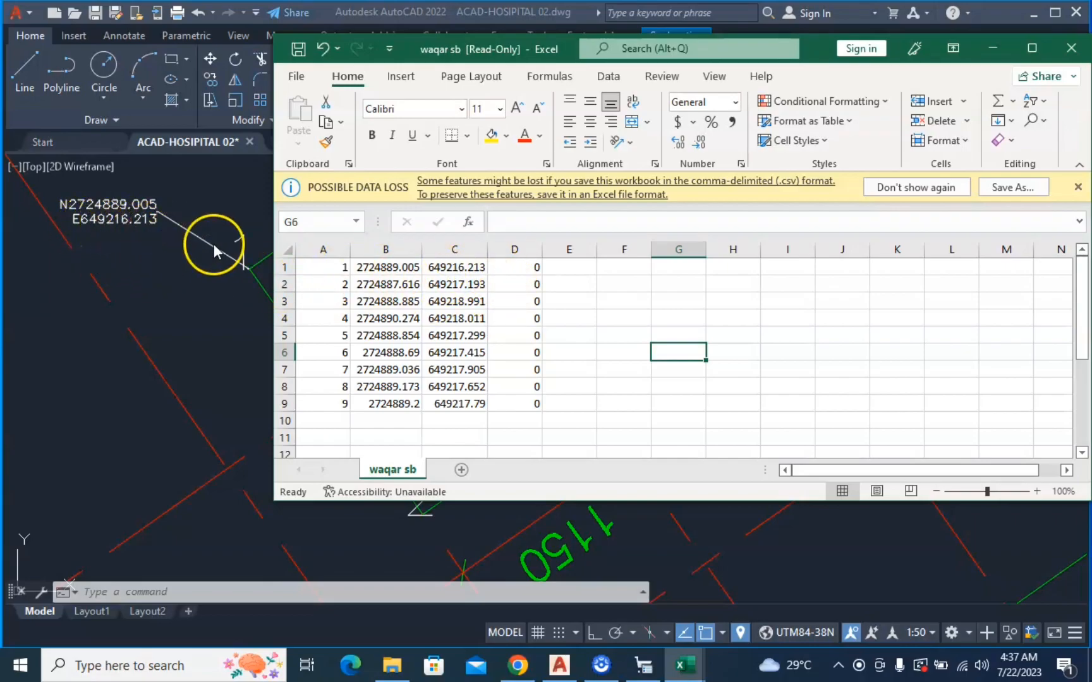
left_click(1001, 43)
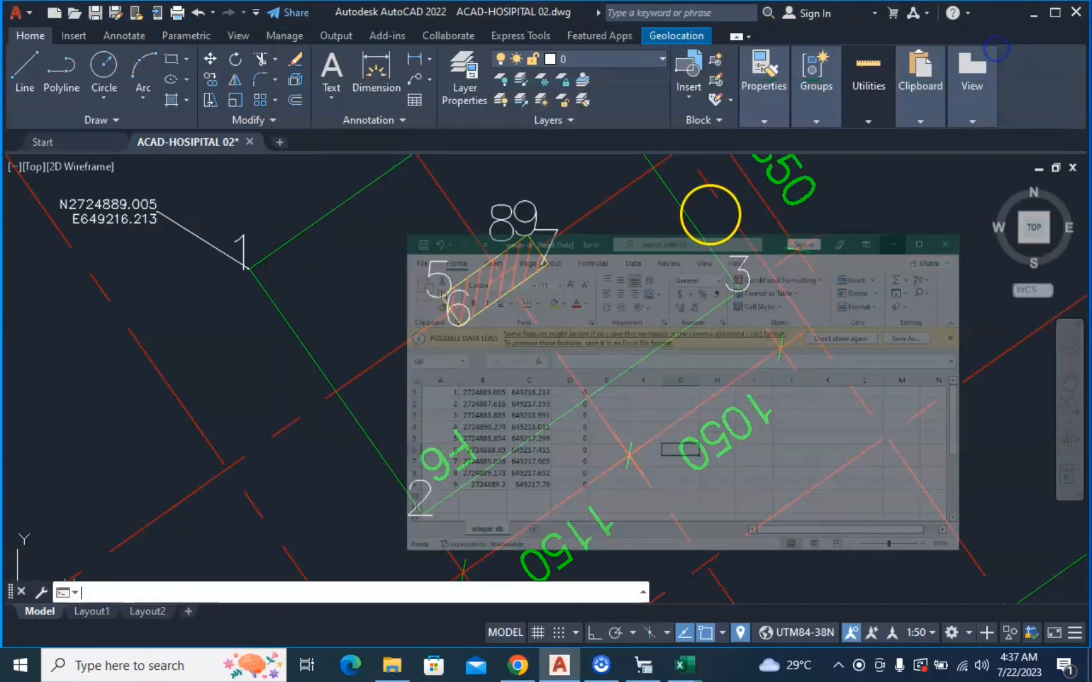
View the numbered footing among its neighbours, review the read-only CSV in a full-size Excel window, and return to AutoCAD
scroll(548, 405, "down", 5)
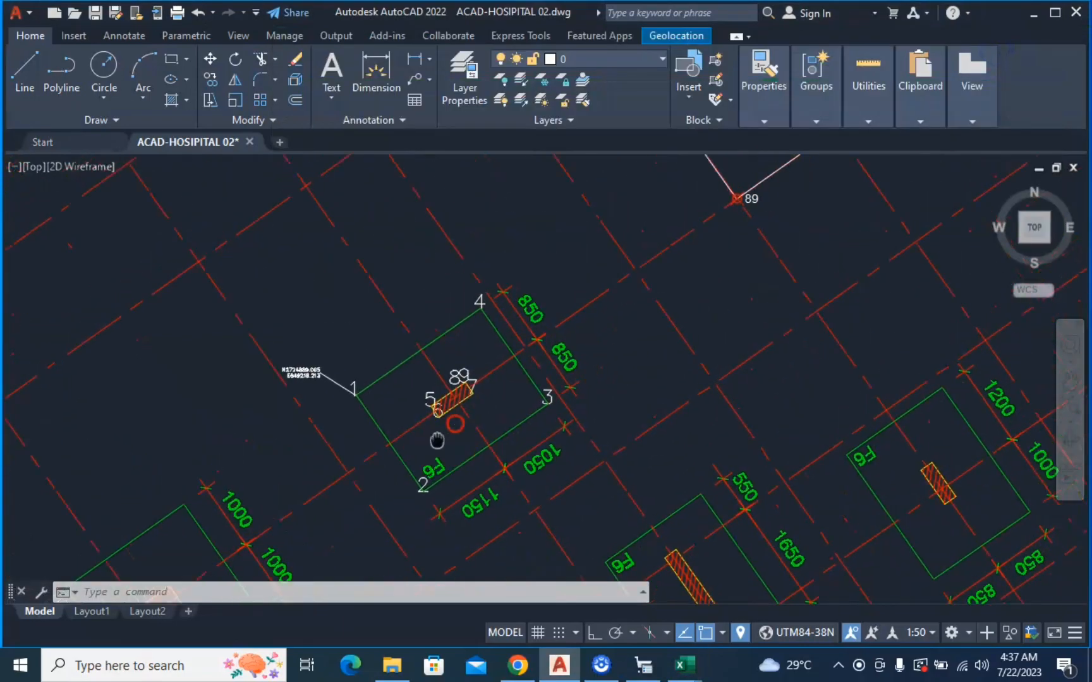
mouse_move(498, 389)
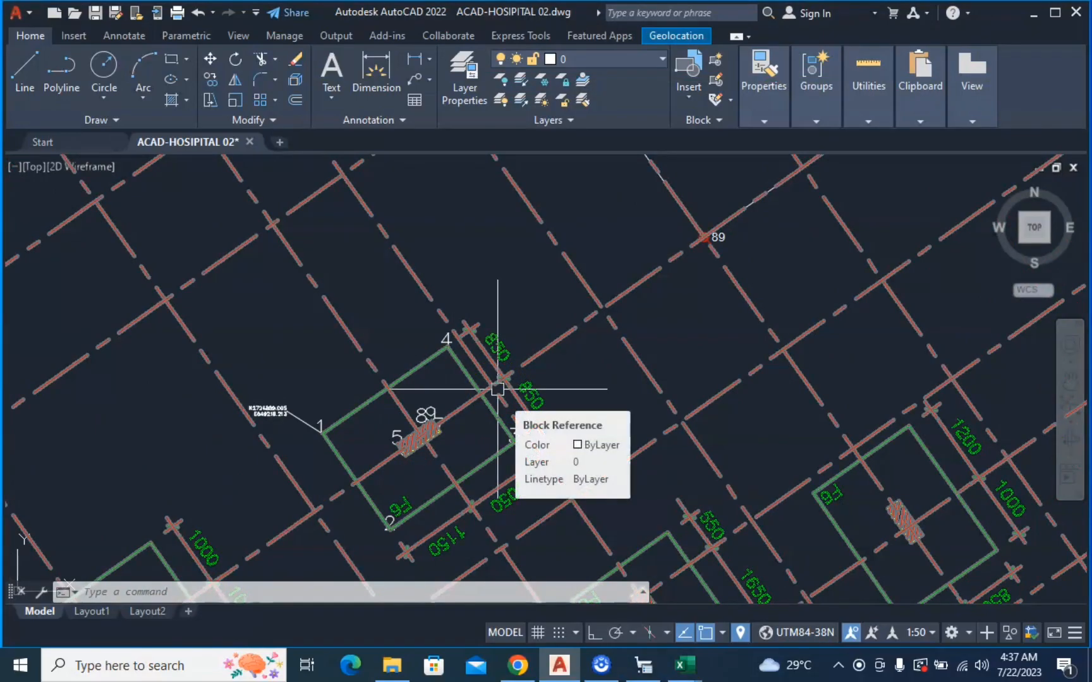
left_click(762, 79)
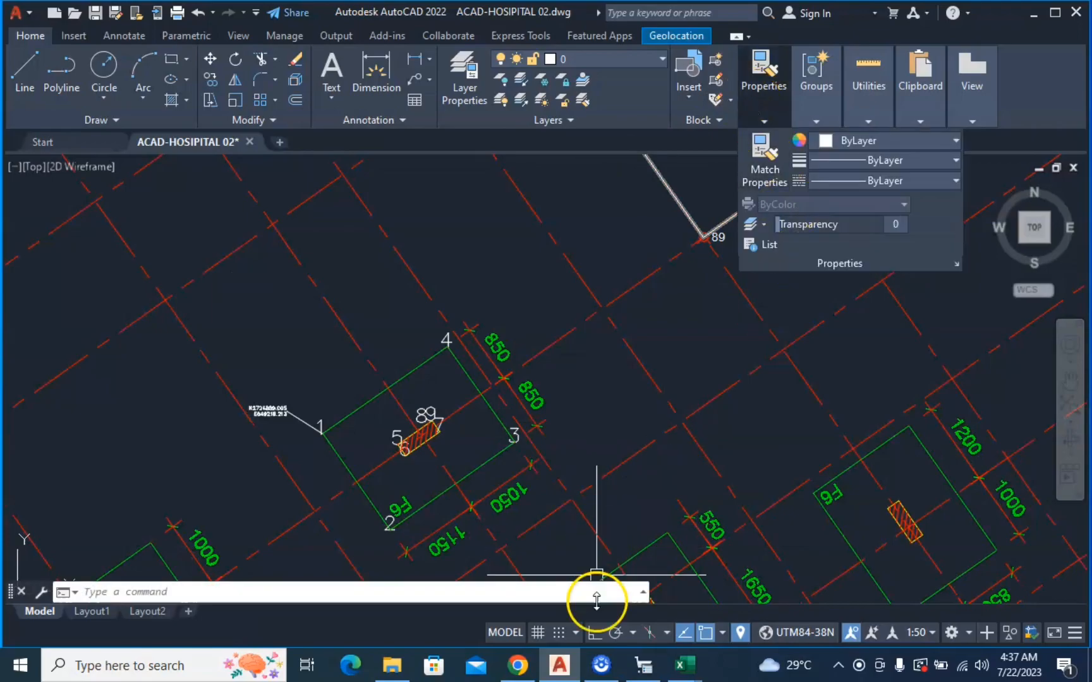
mouse_move(681, 670)
left_click(758, 563)
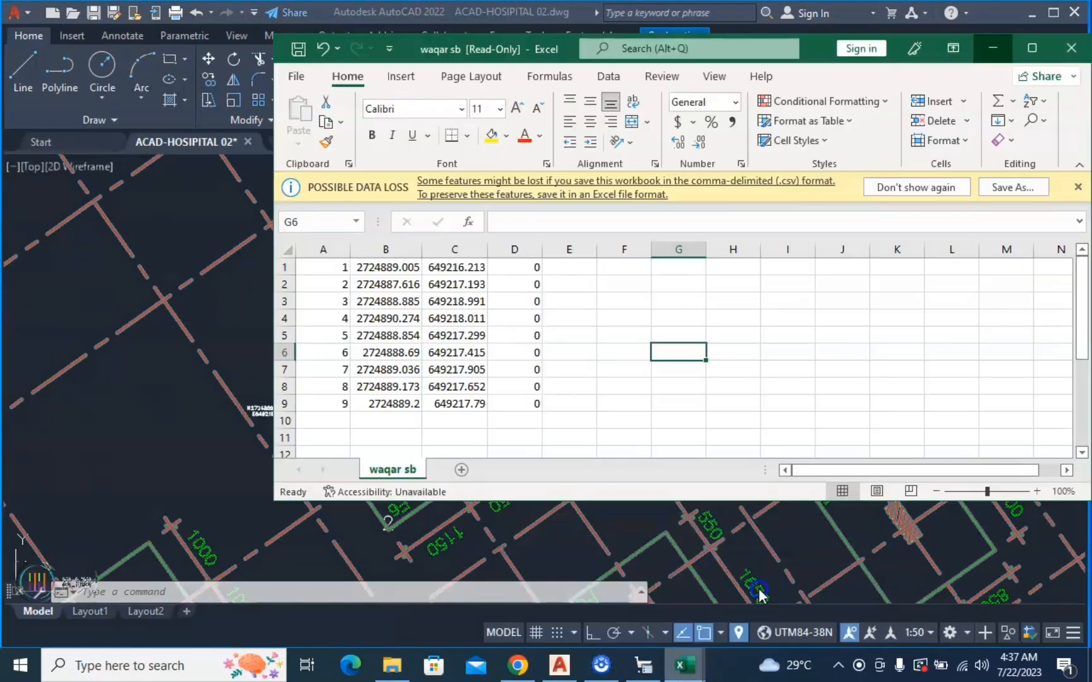
left_click(1032, 48)
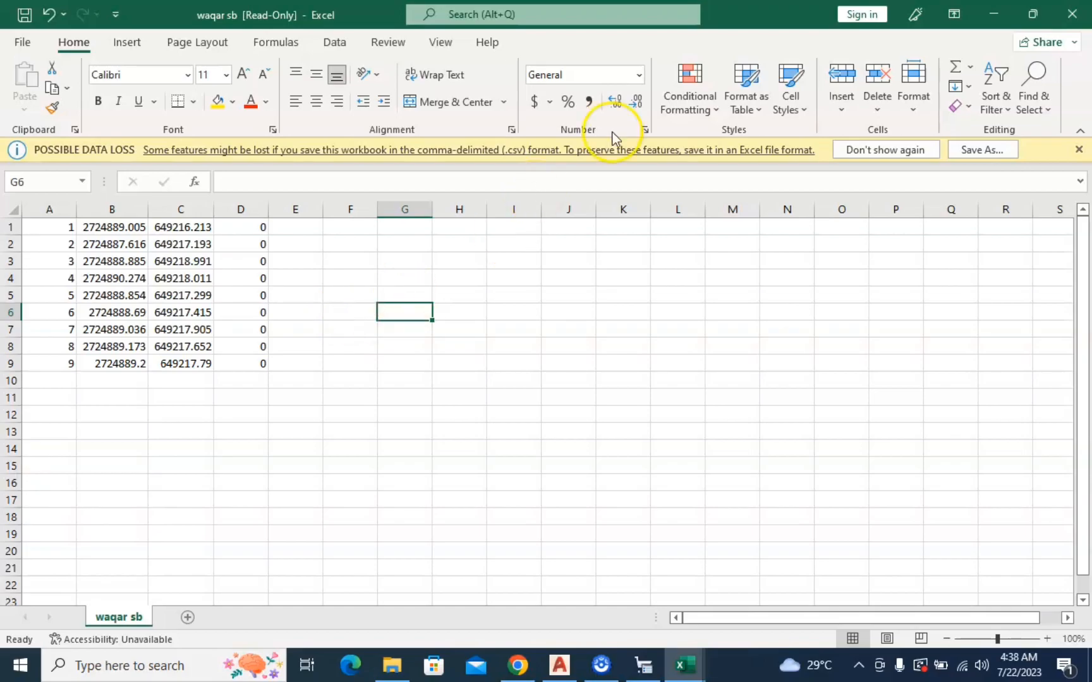
left_click(992, 18)
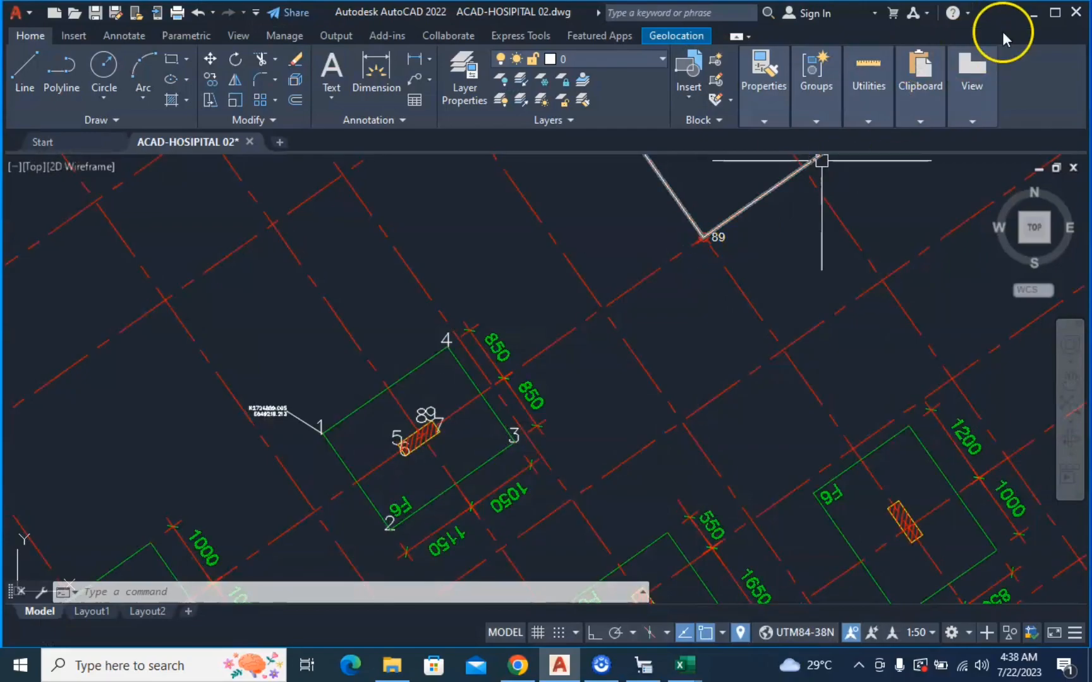
Switch from AutoCAD to the desktop, open the Lisp File folder and look through its AutoLISP files
left_click(1035, 13)
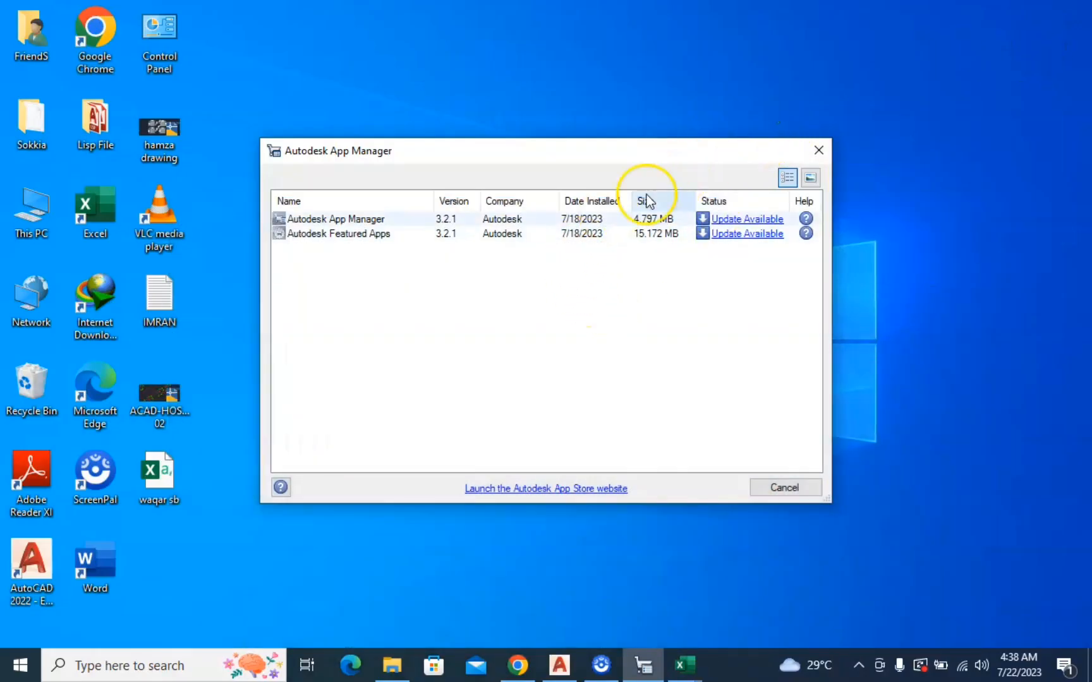
left_click(916, 271)
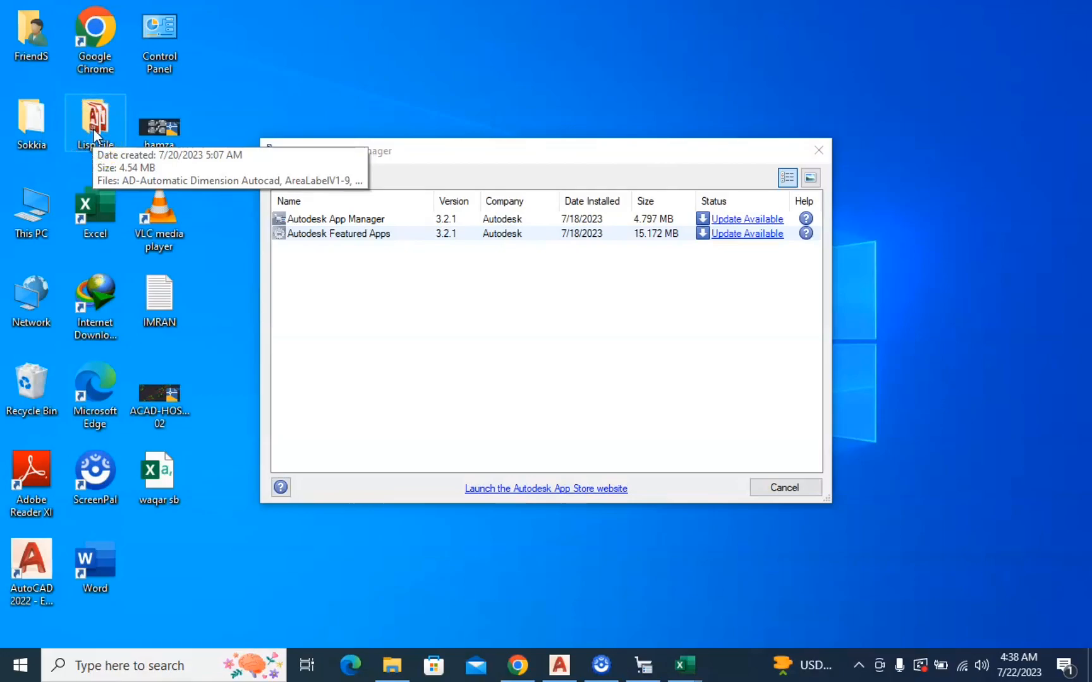
double_click(93, 128)
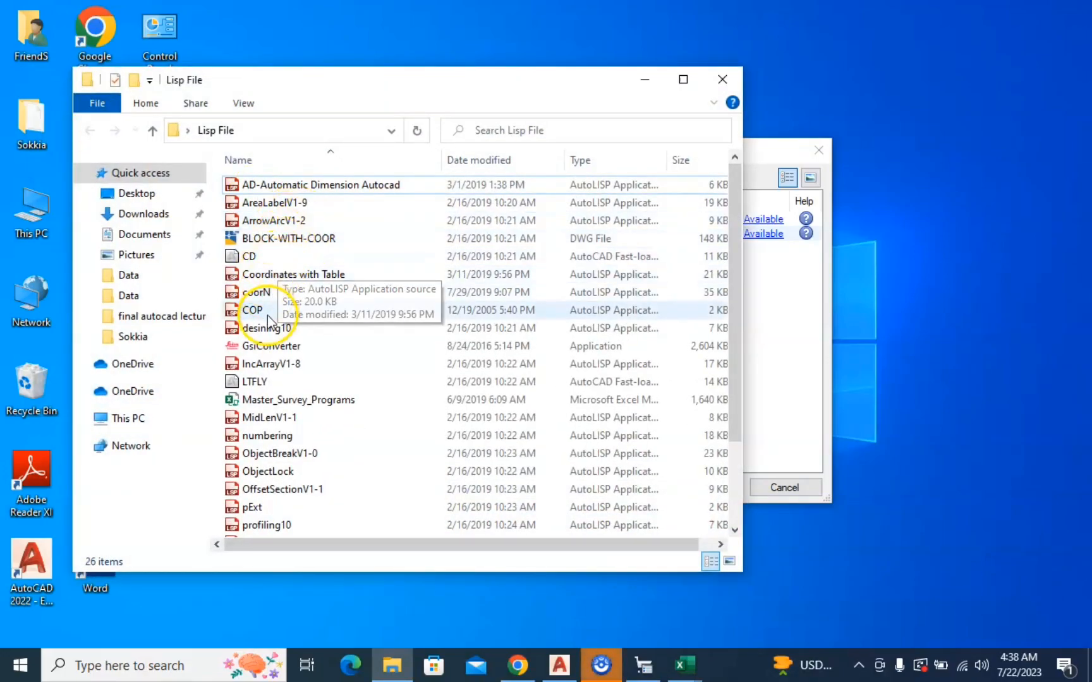
scroll(638, 385, "down", 2)
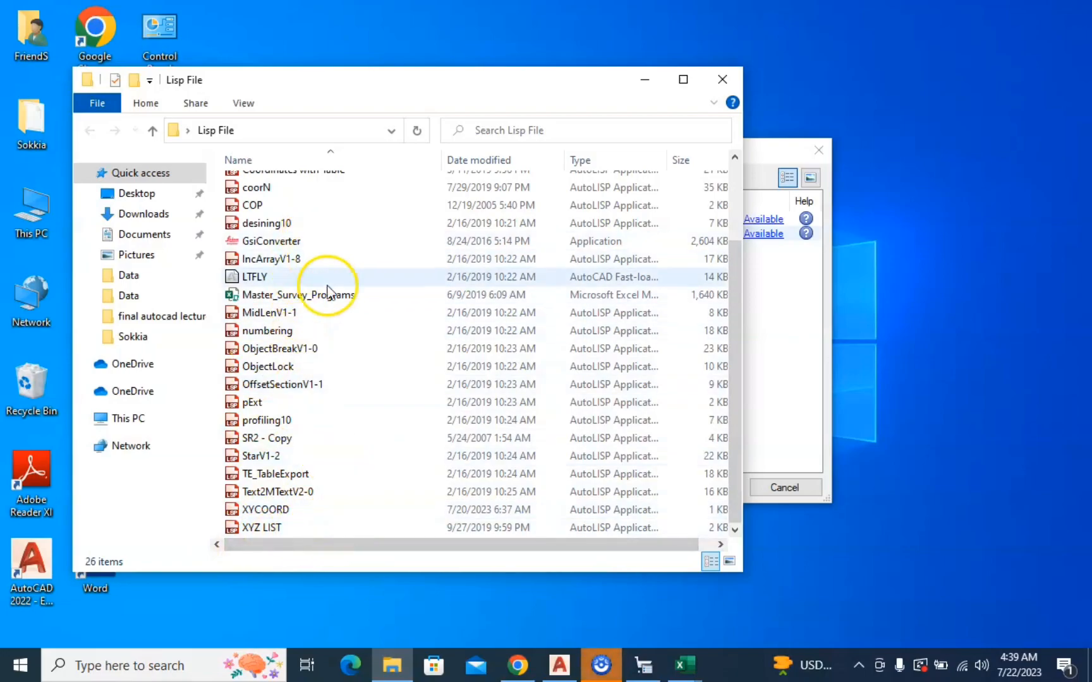
scroll(325, 289, "up", 2)
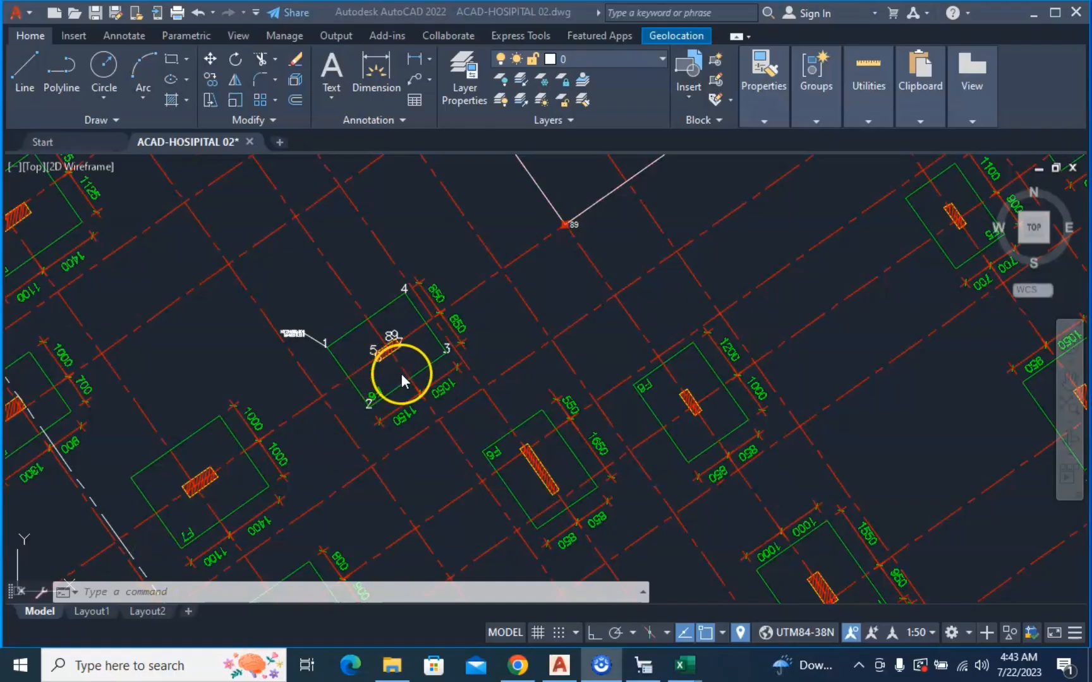
scroll(401, 374, "down", 3)
scroll(420, 365, "up", 5)
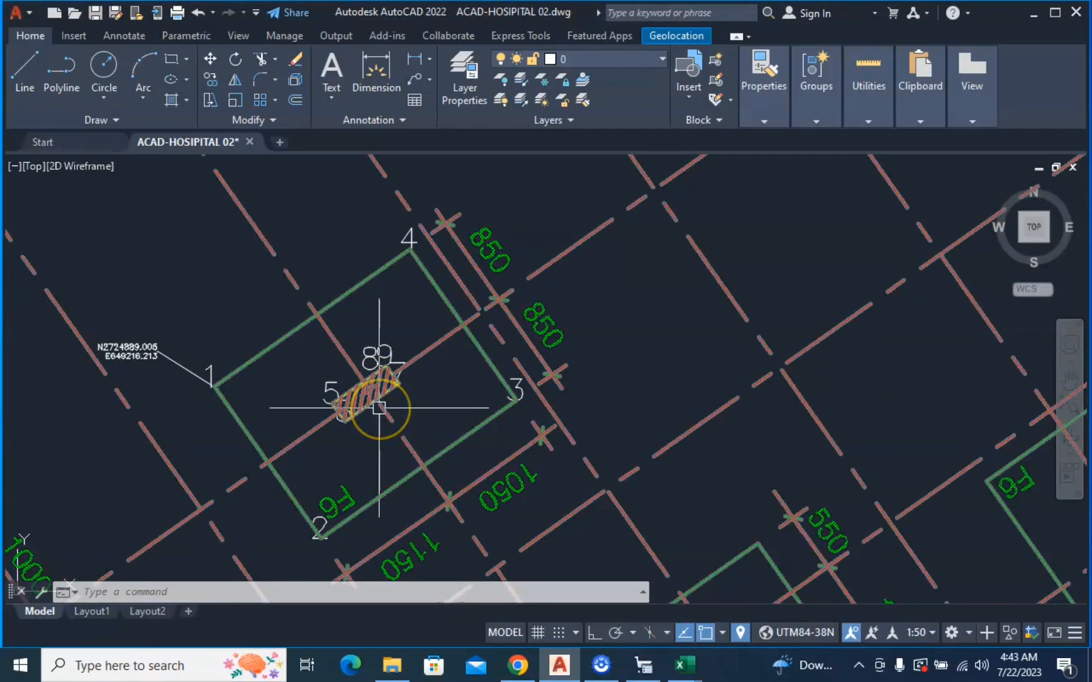
middle_click_drag(376, 437, 467, 348)
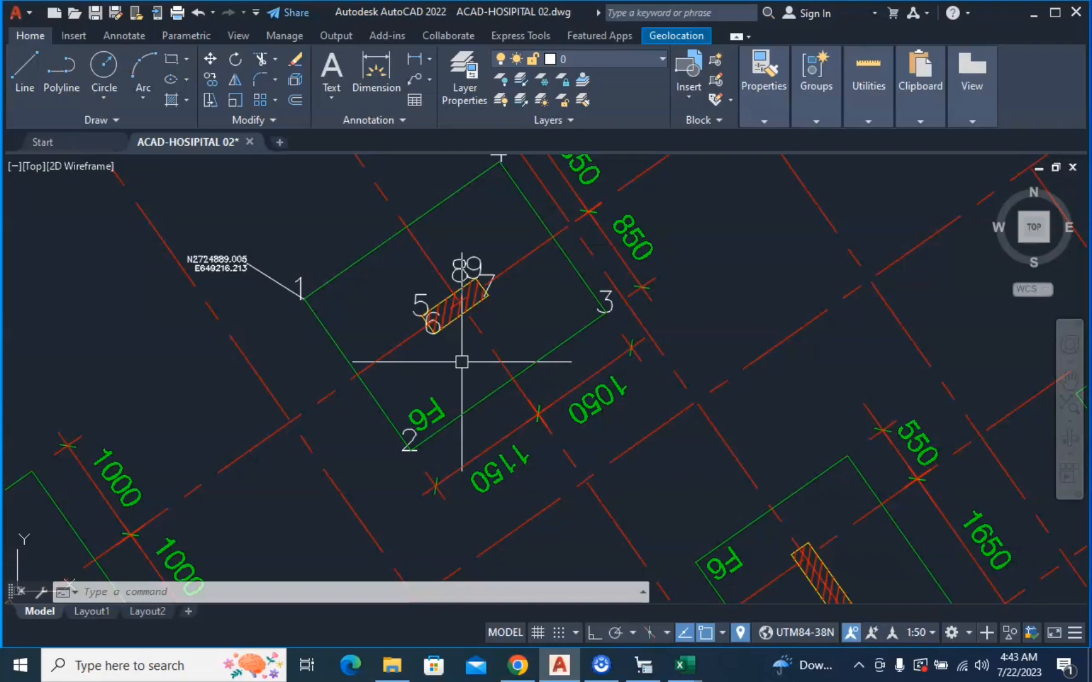
mouse_move(429, 368)
middle_mouse_down()
mouse_move(439, 360)
mouse_move(442, 376)
mouse_move(427, 487)
middle_mouse_up()
scroll(464, 384, "down", 3)
scroll(452, 380, "up", 2)
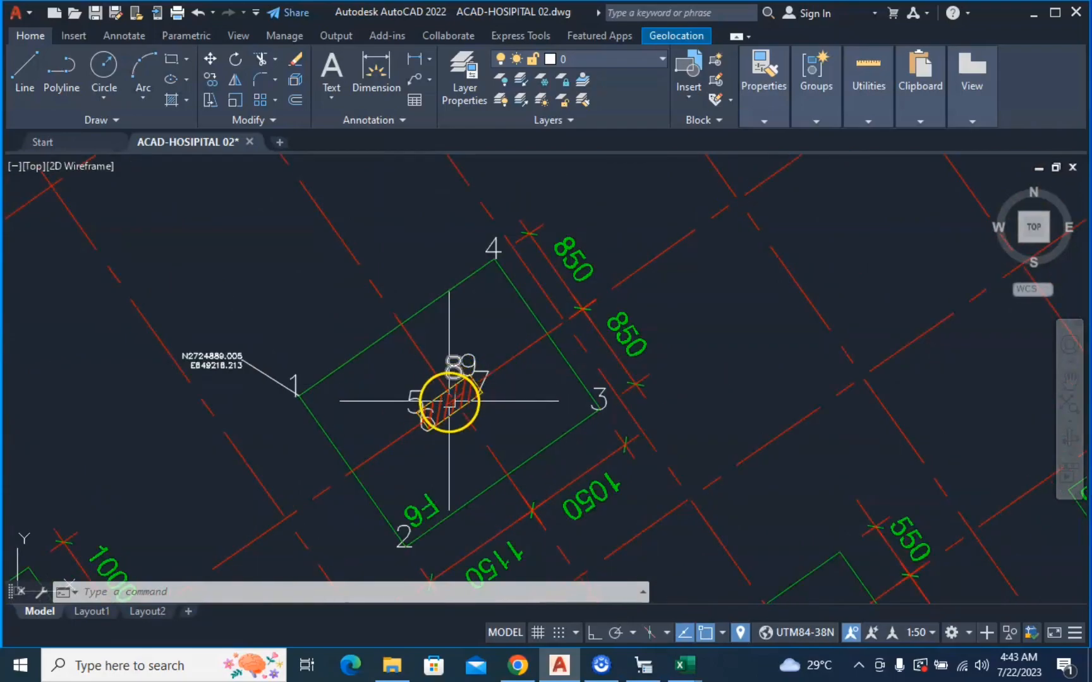